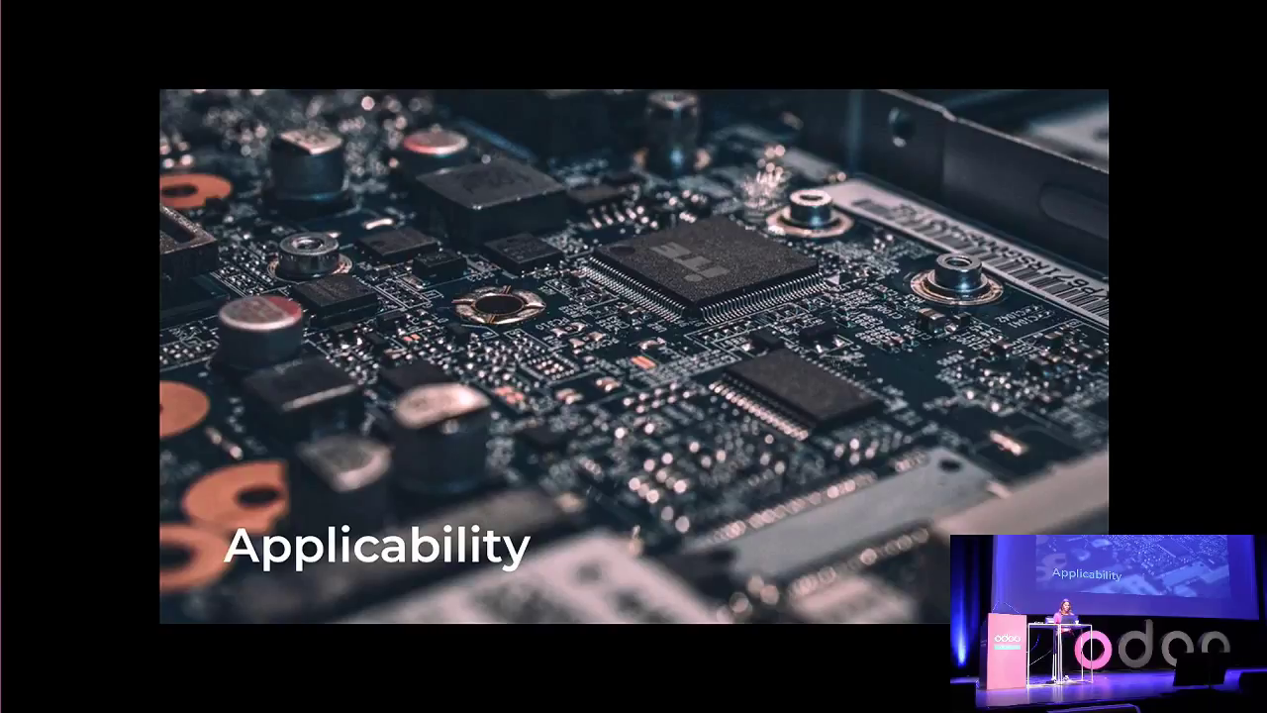
Step: Exit the slideshow and bring up Odoo's IoT Boxes list in Firefox
key("Escape")
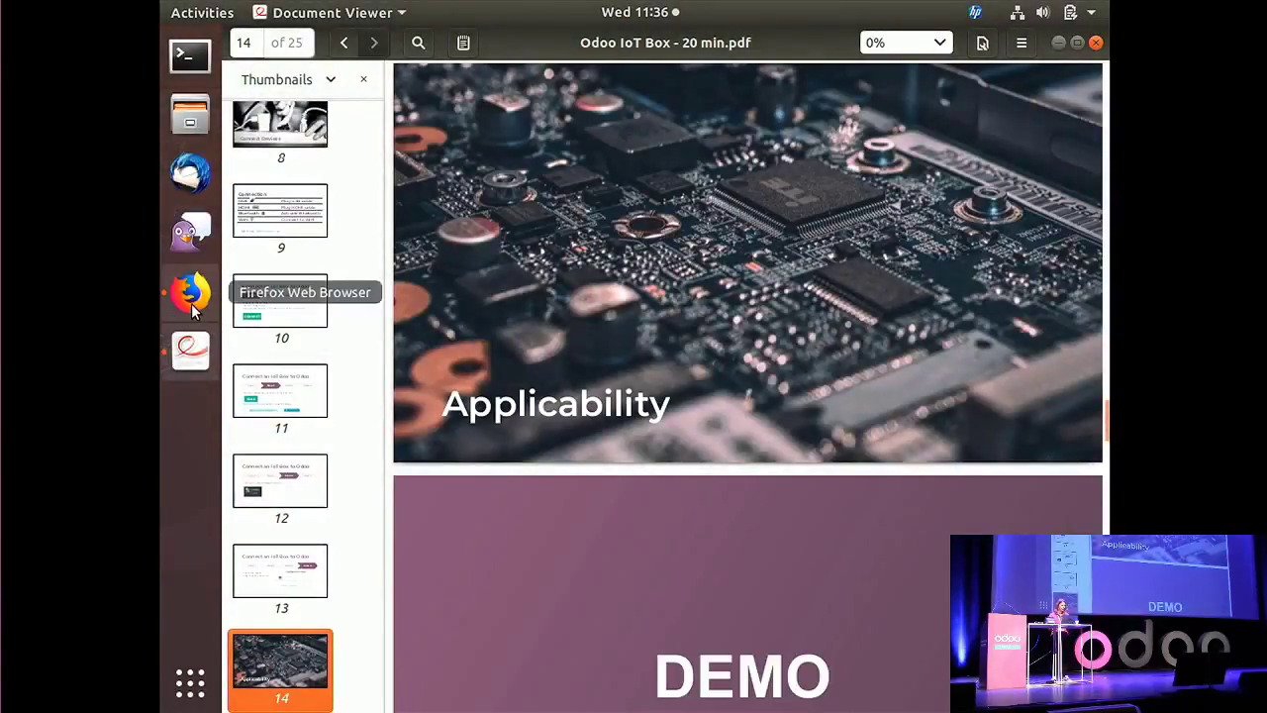
left_click(190, 291)
left_click(392, 142)
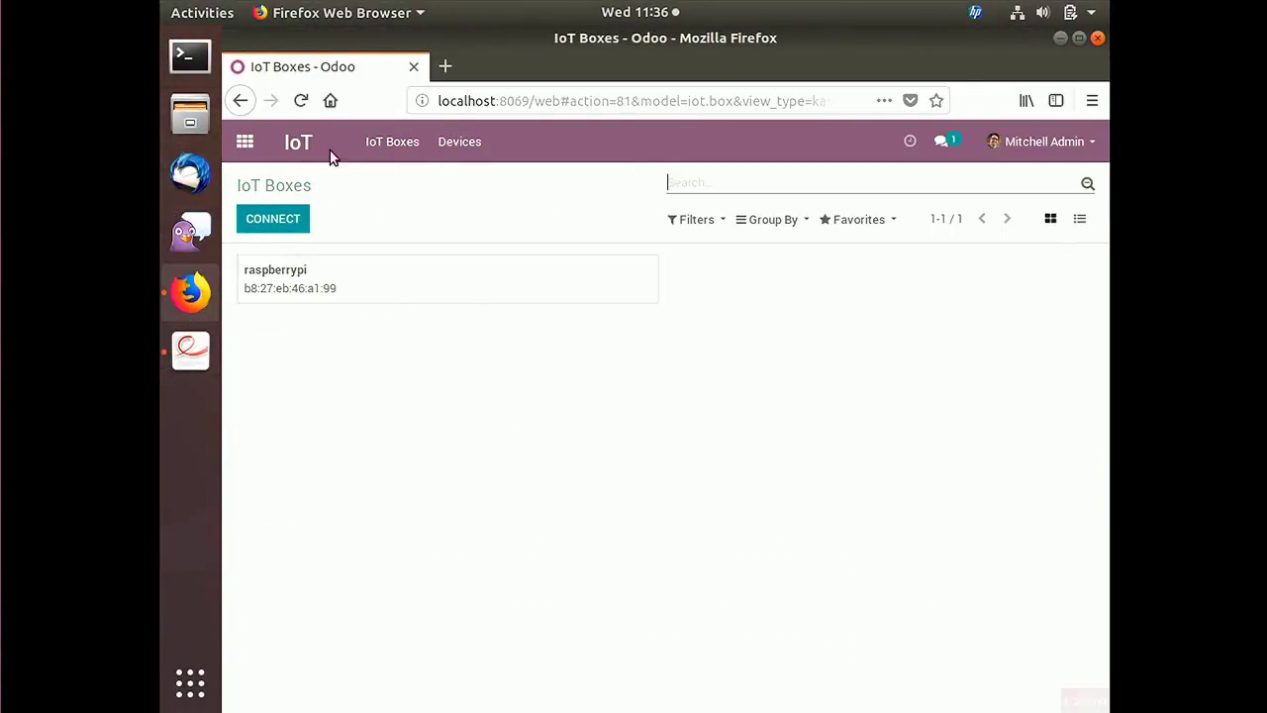
Step: Open the IoT app and view the devices connected to the raspberrypi box
left_click(244, 142)
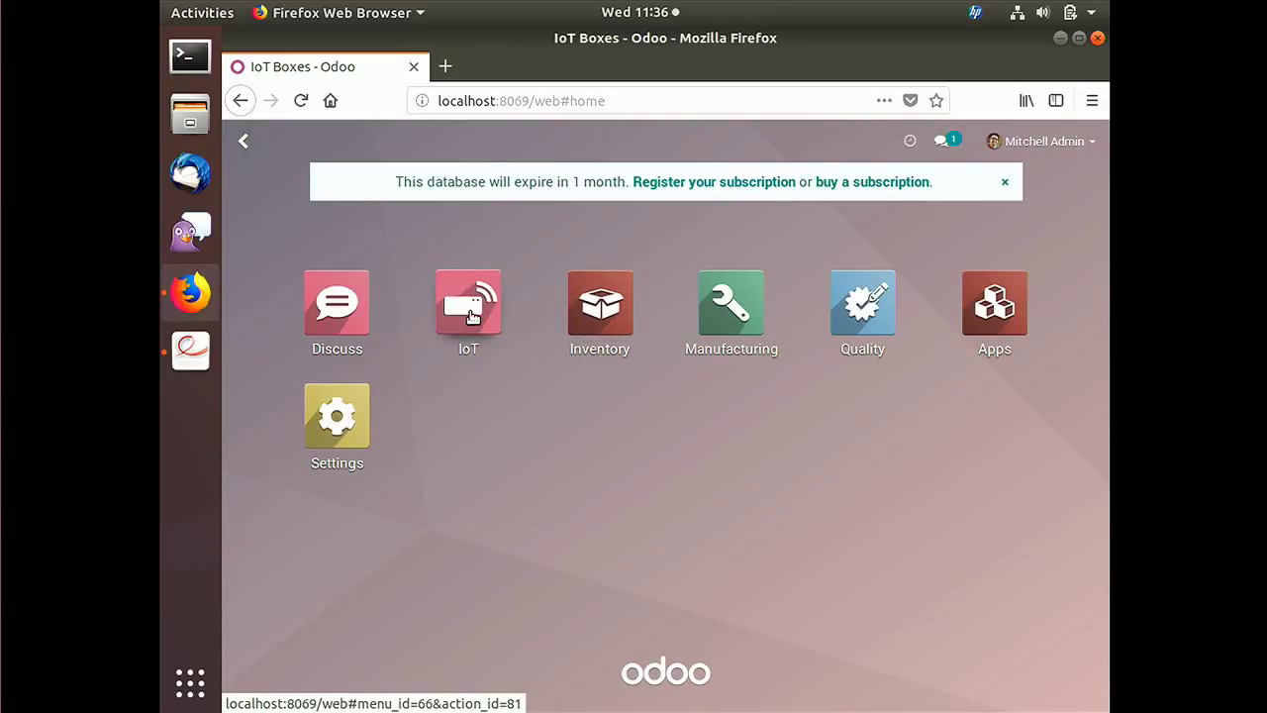
left_click(472, 313)
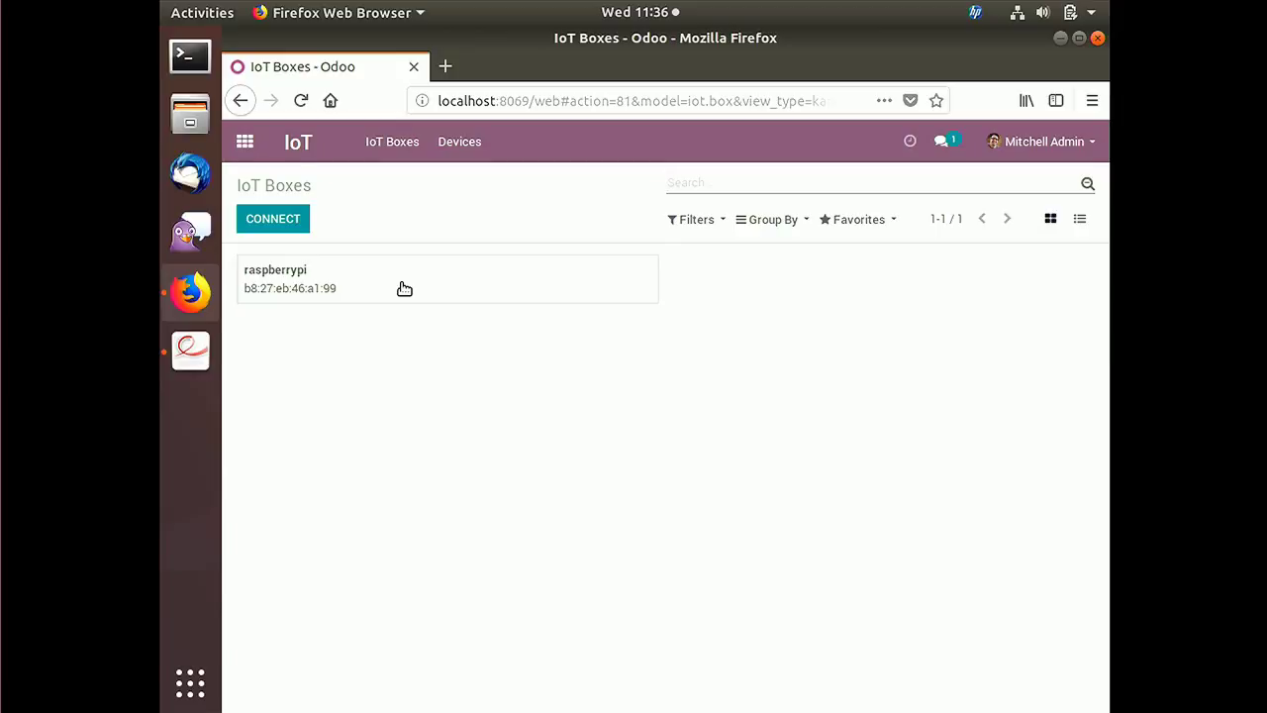
left_click(459, 143)
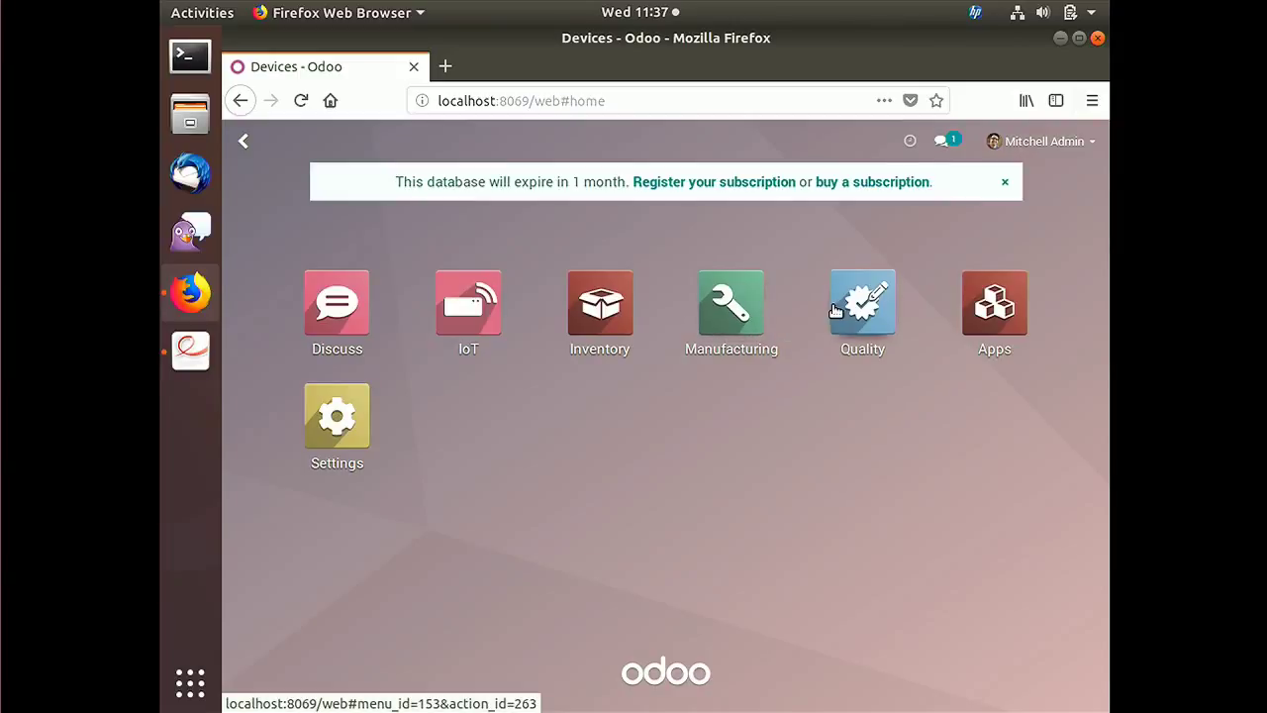
Step: Set control point QCP00010, Measure table legs width, to use the FT232 USB-Serial device
left_click(838, 310)
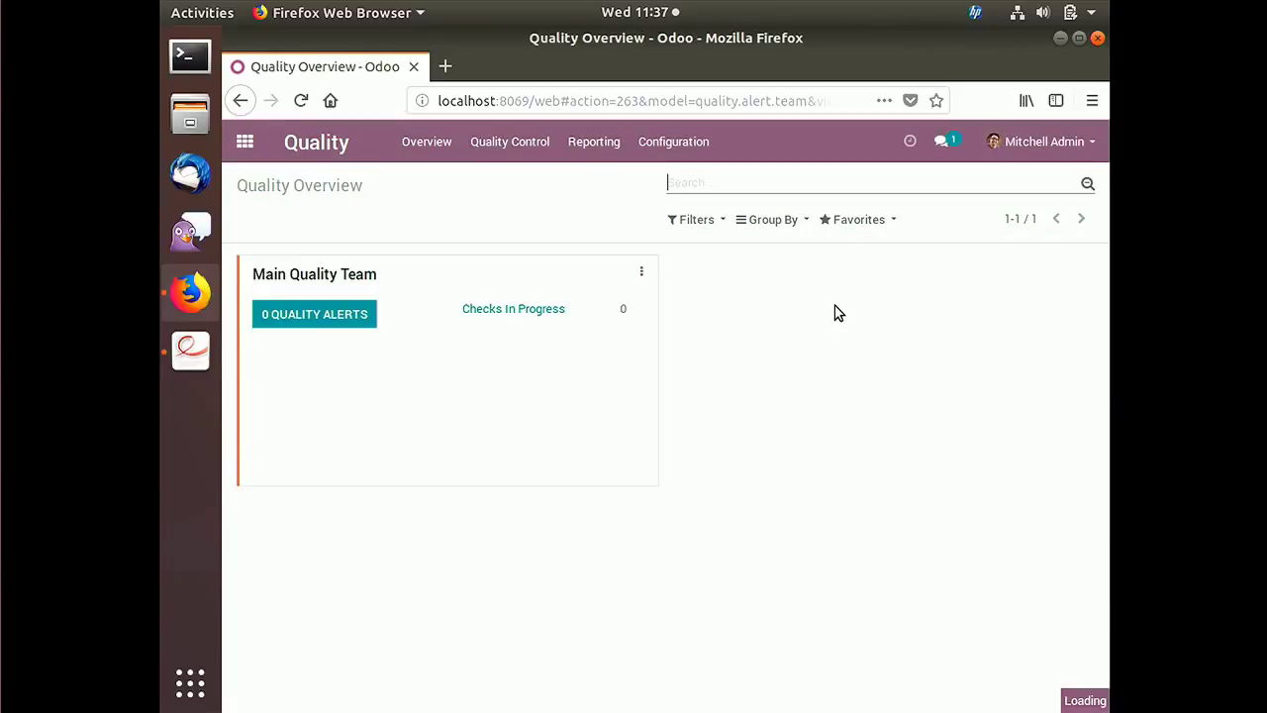
left_click(510, 142)
left_click(530, 177)
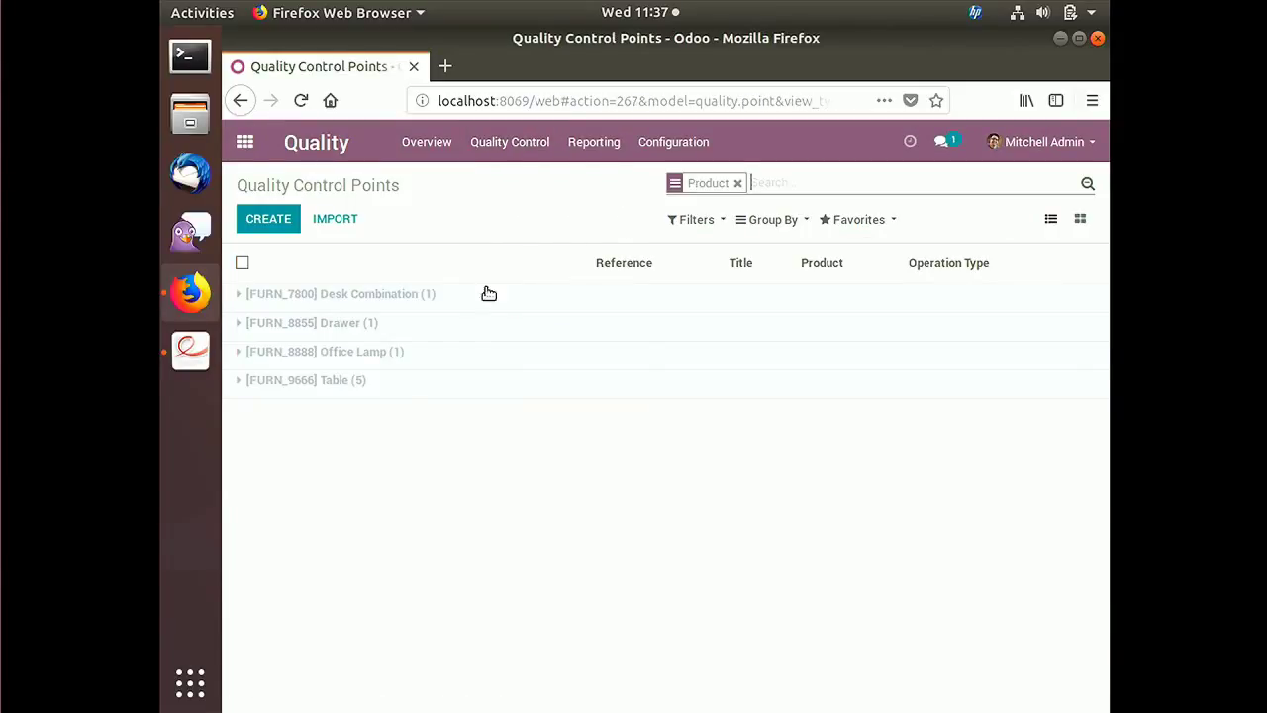
left_click(386, 386)
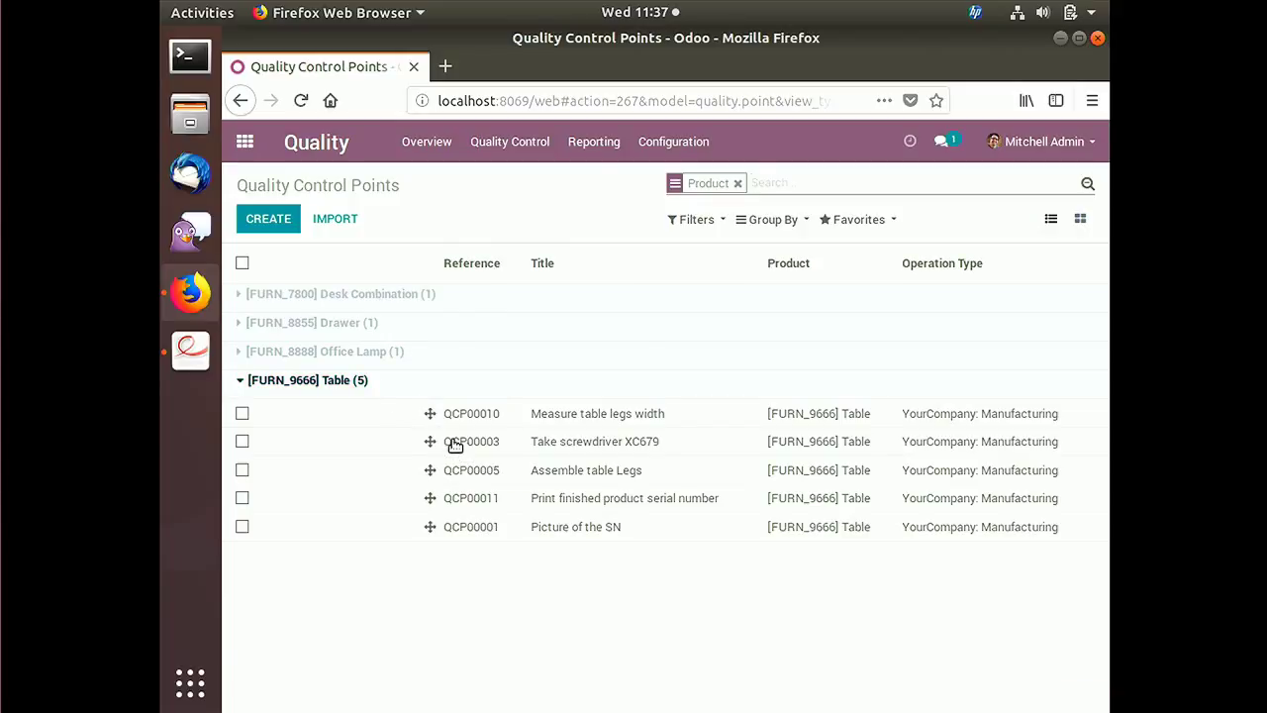
left_click(544, 426)
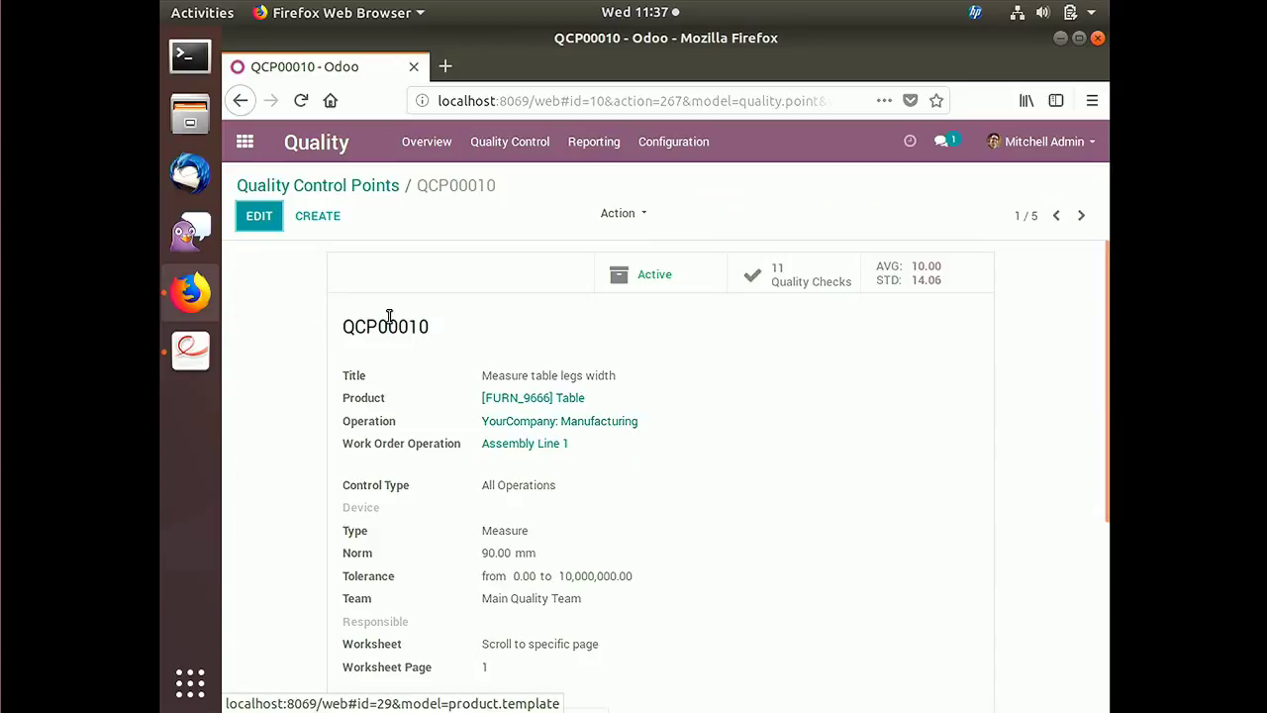
left_click(266, 220)
scroll(391, 493, "down", 1)
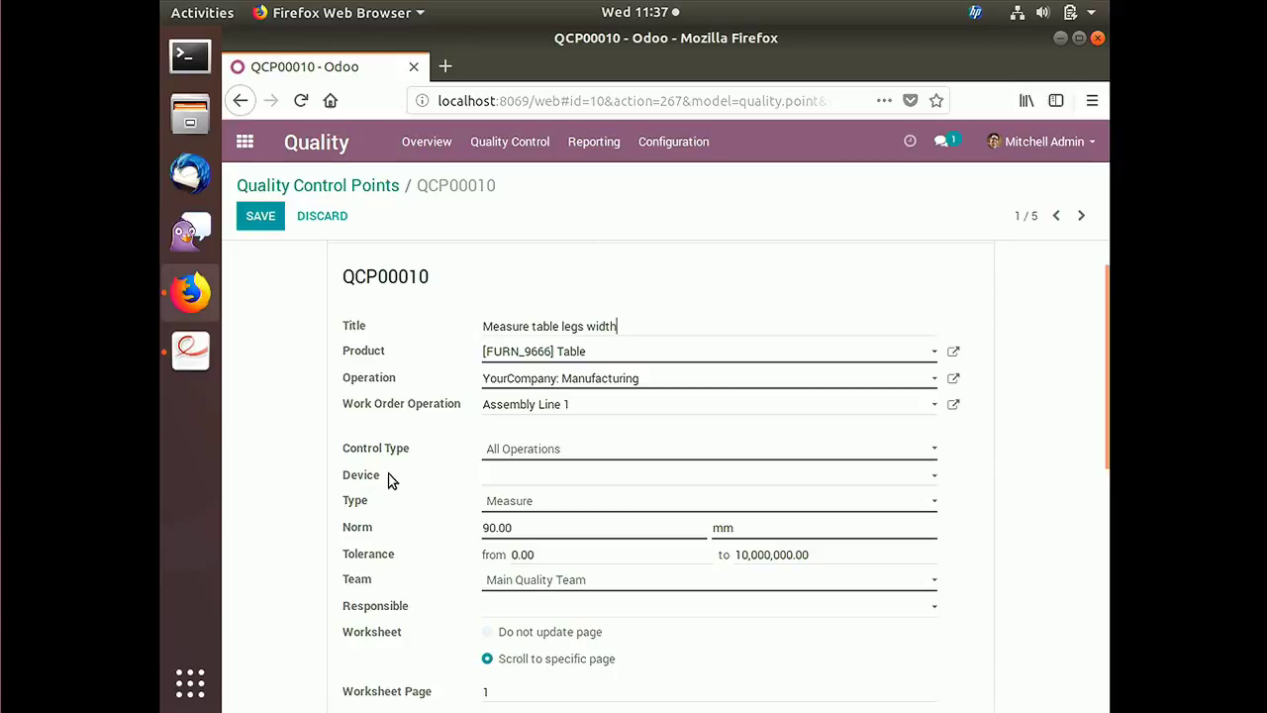
left_click(525, 477)
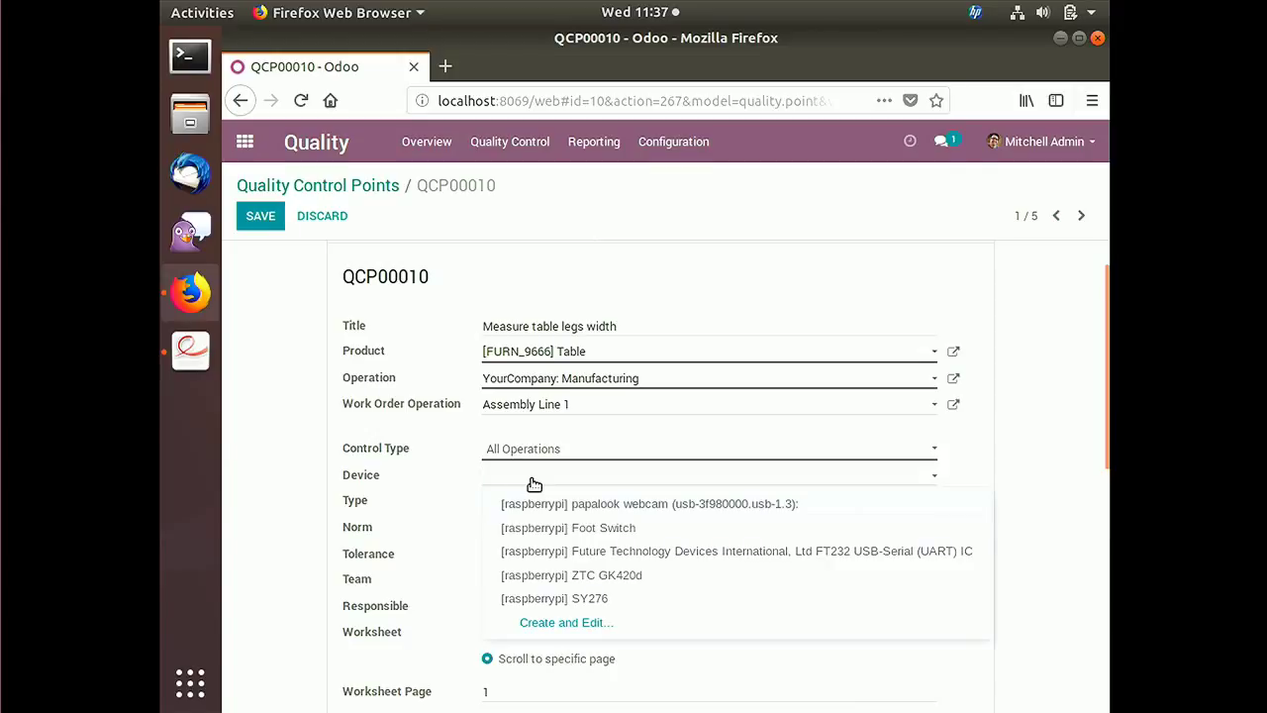
left_click(594, 550)
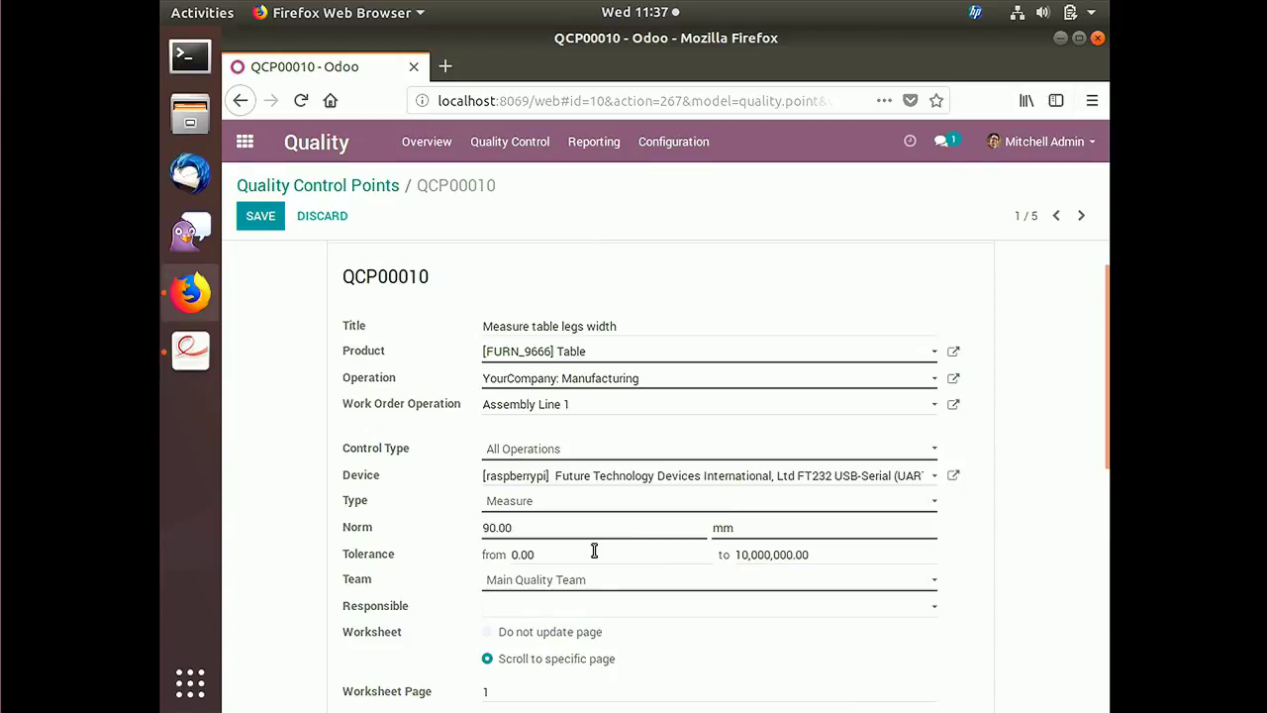
left_click(260, 216)
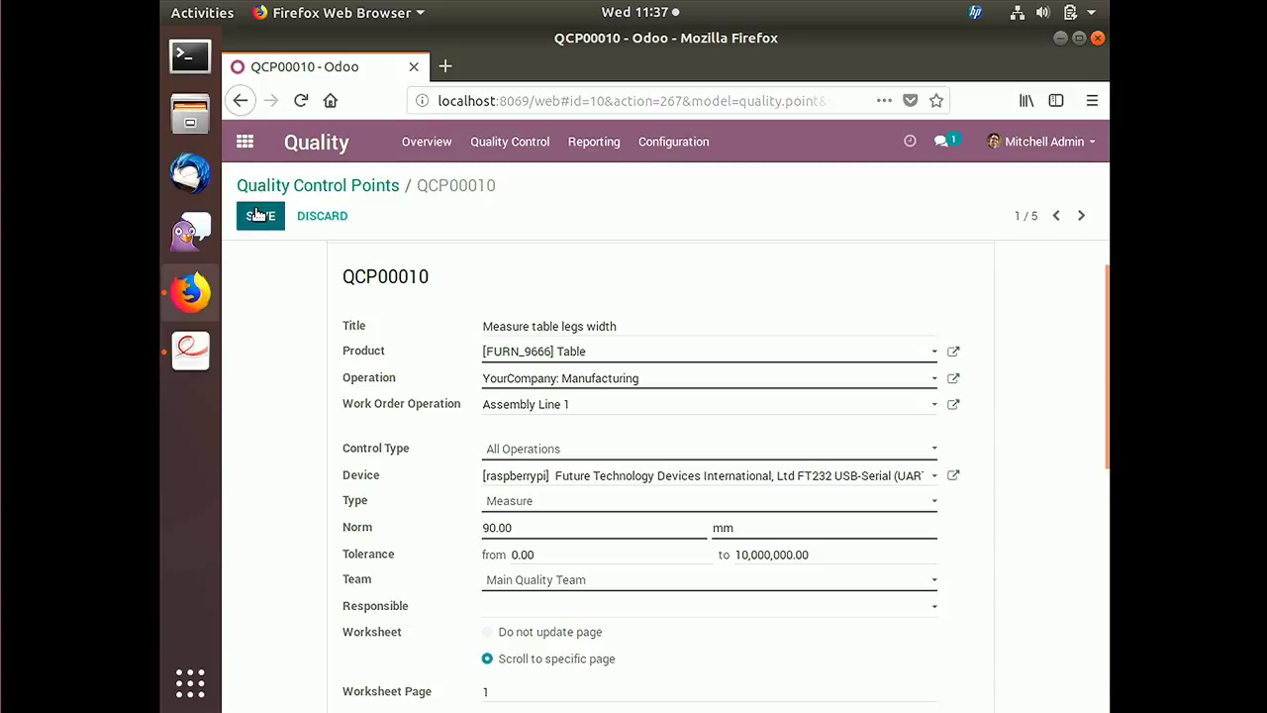
left_click(389, 192)
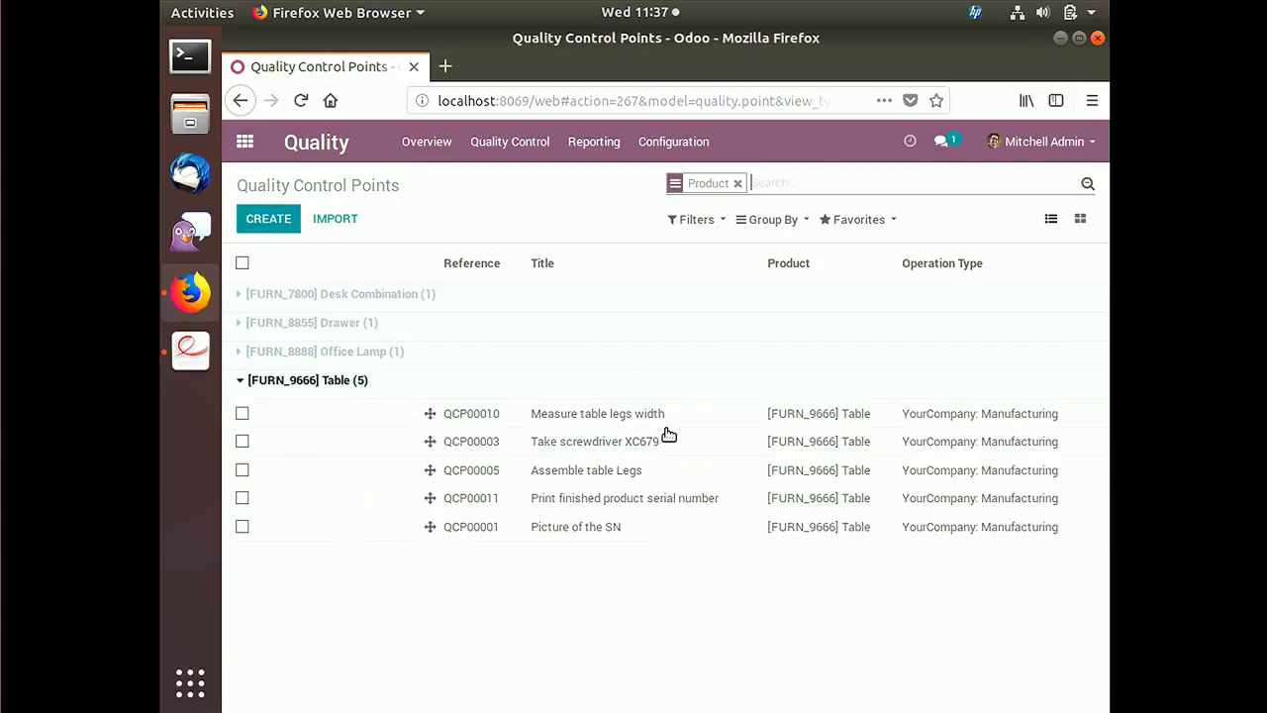
Step: Assign the ZTC GK420d printer to the Print finished product serial number point QCP00011
left_click(656, 507)
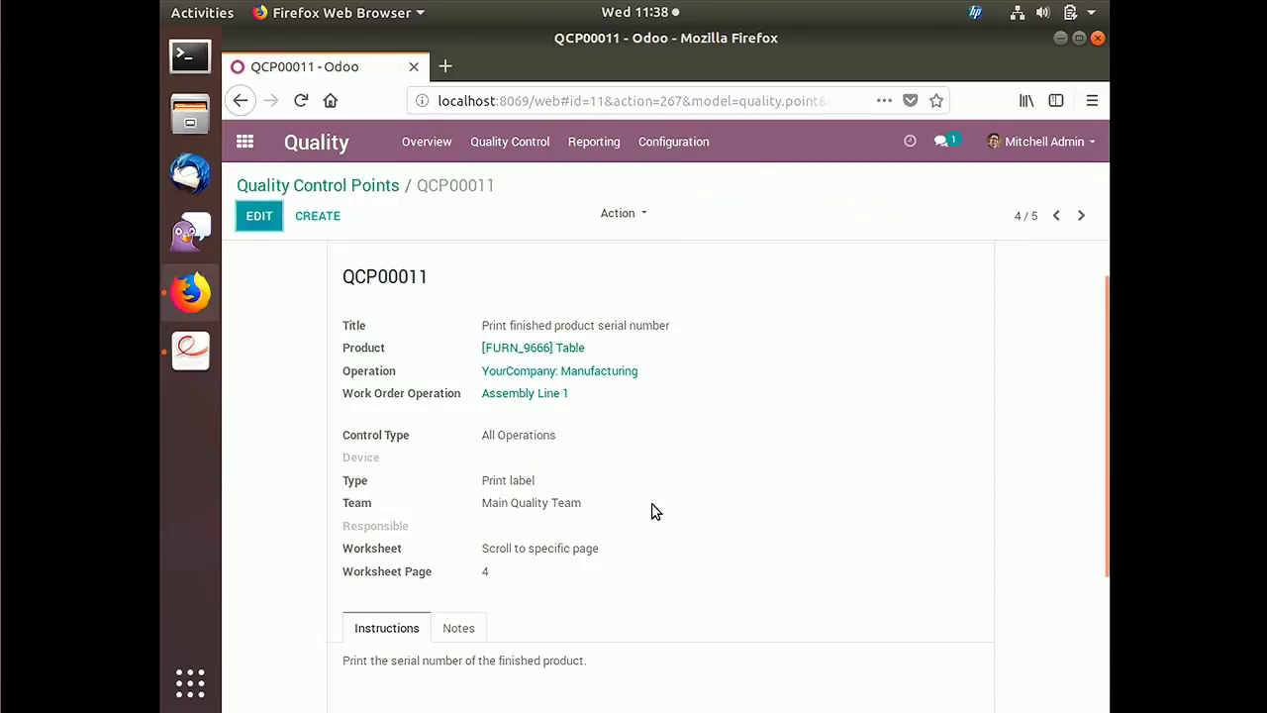
left_click(552, 477)
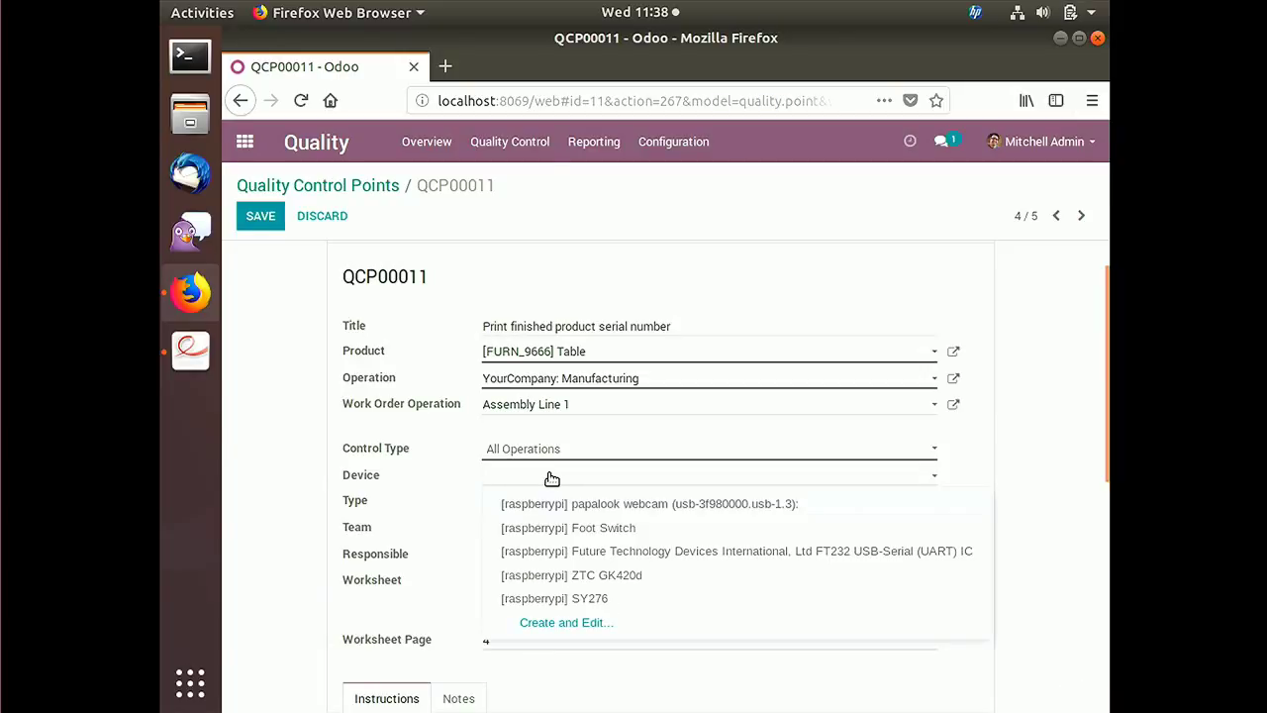
left_click(634, 575)
left_click(260, 216)
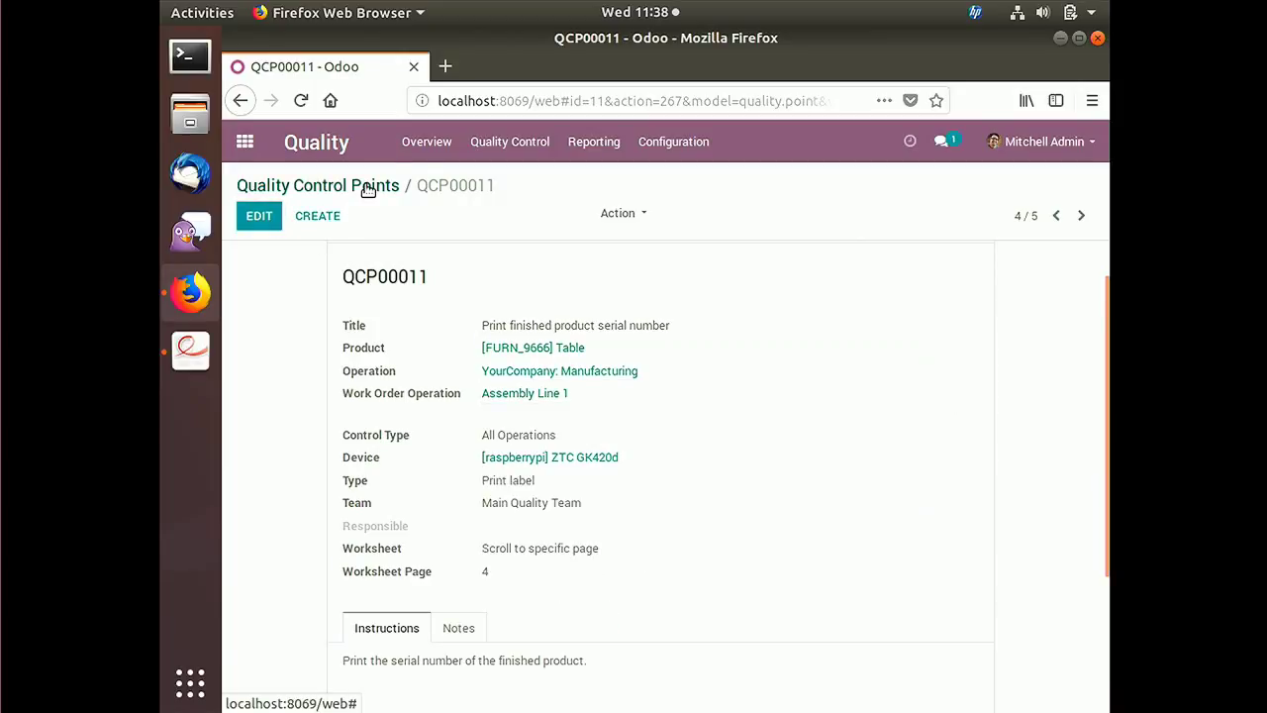
left_click(368, 188)
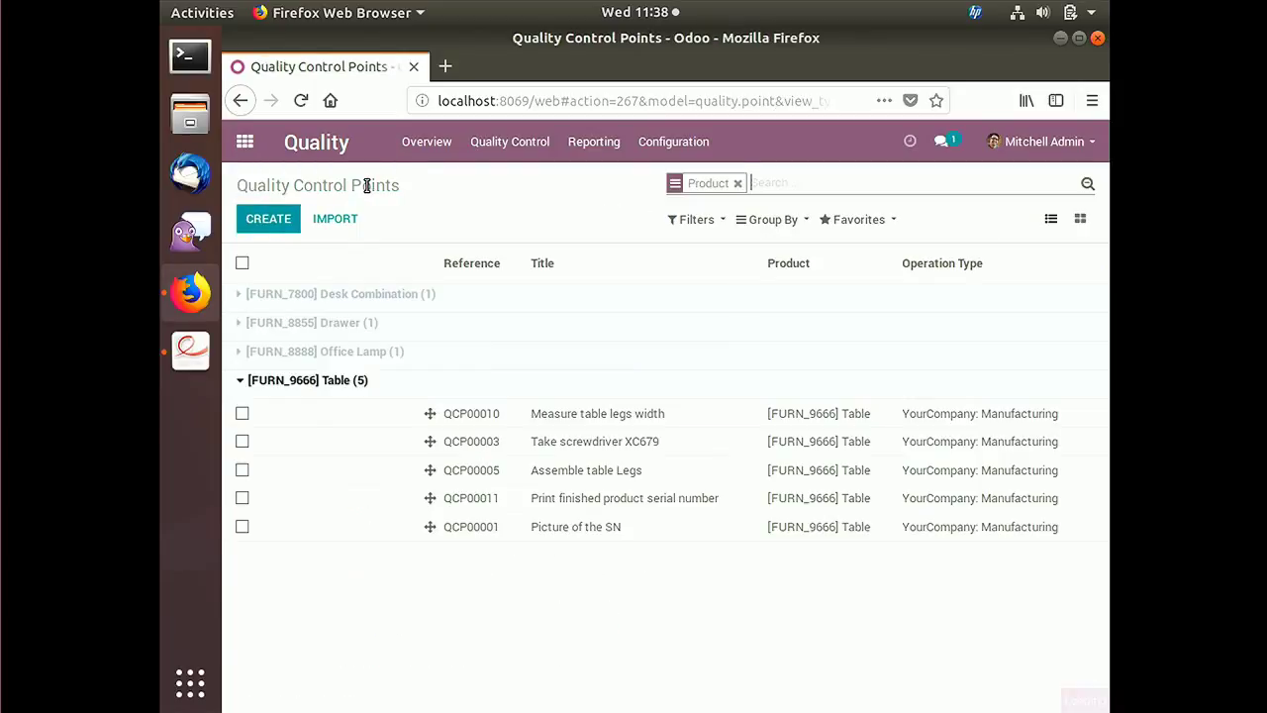
Step: Assign the papalook webcam to the Picture of the SN point QCP00001
left_click(571, 531)
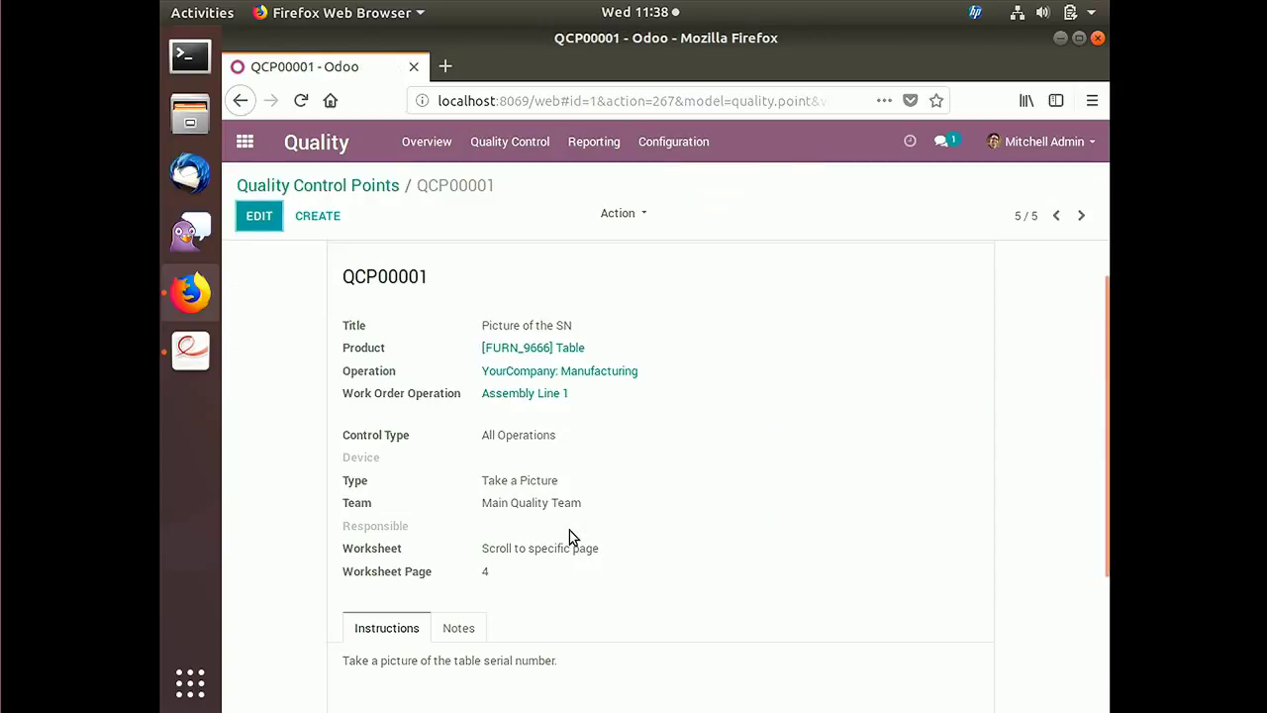
left_click(261, 226)
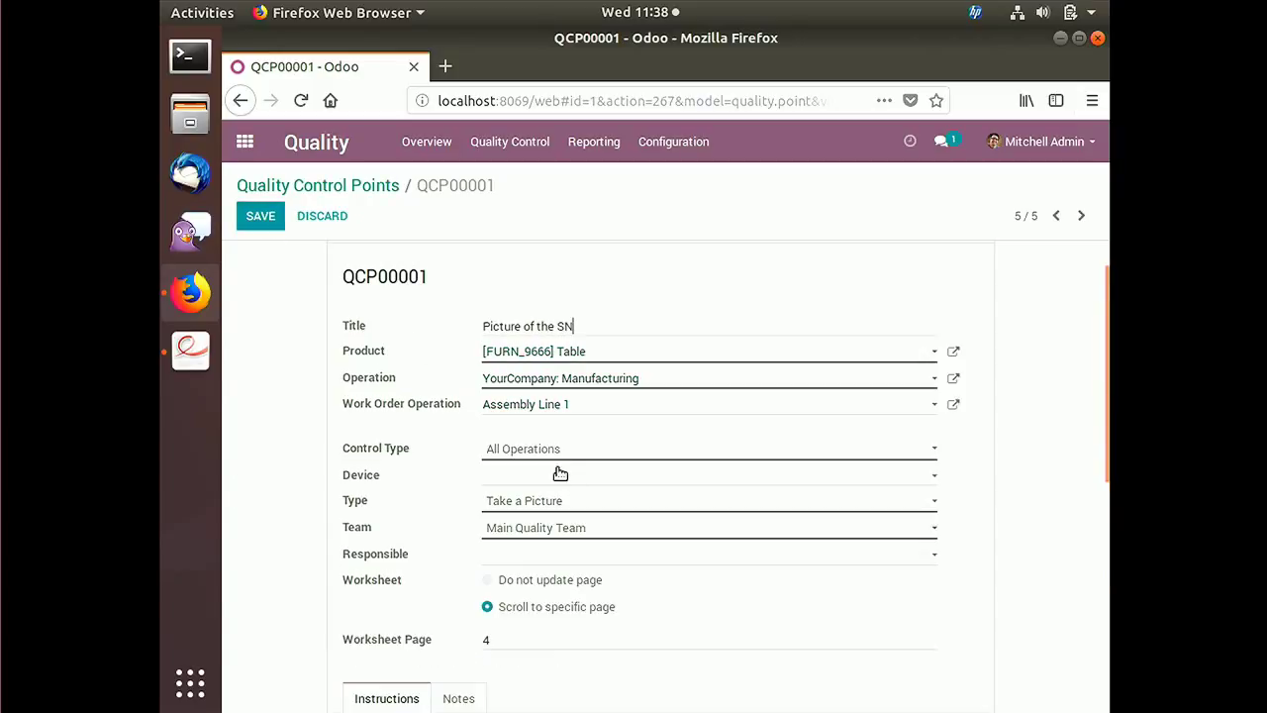
left_click(577, 479)
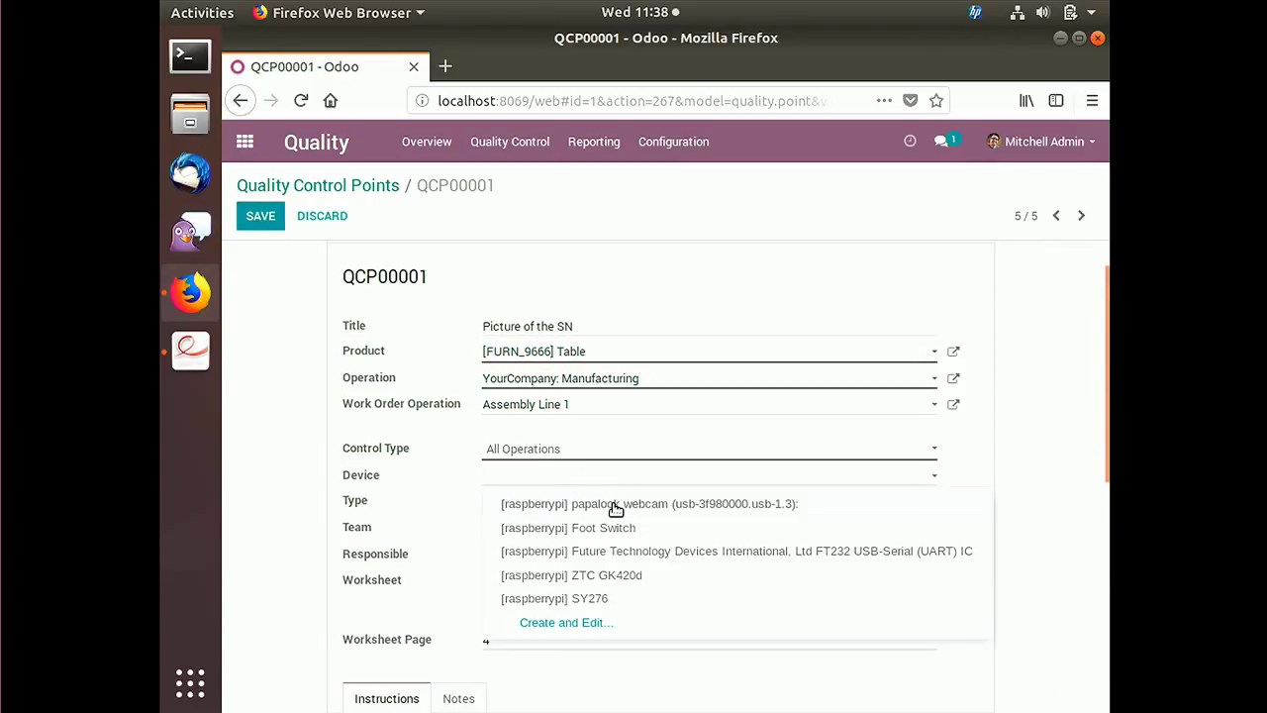
left_click(614, 504)
left_click(259, 217)
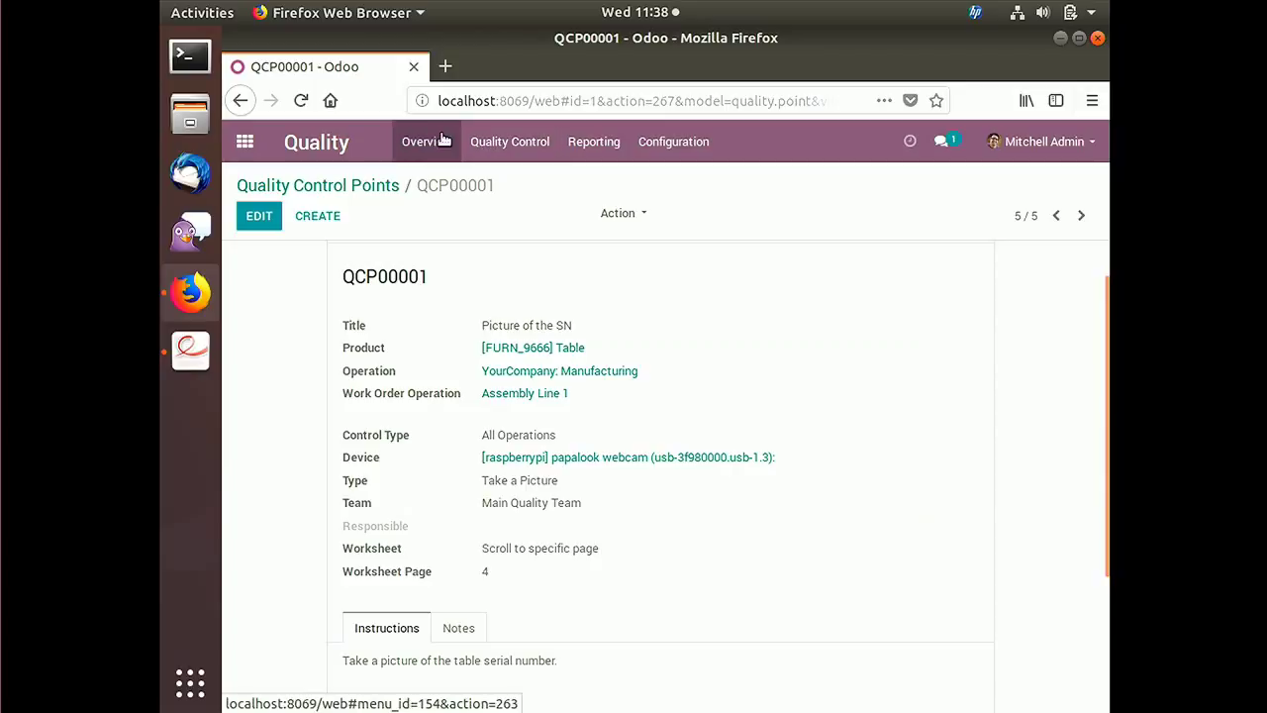
left_click(253, 139)
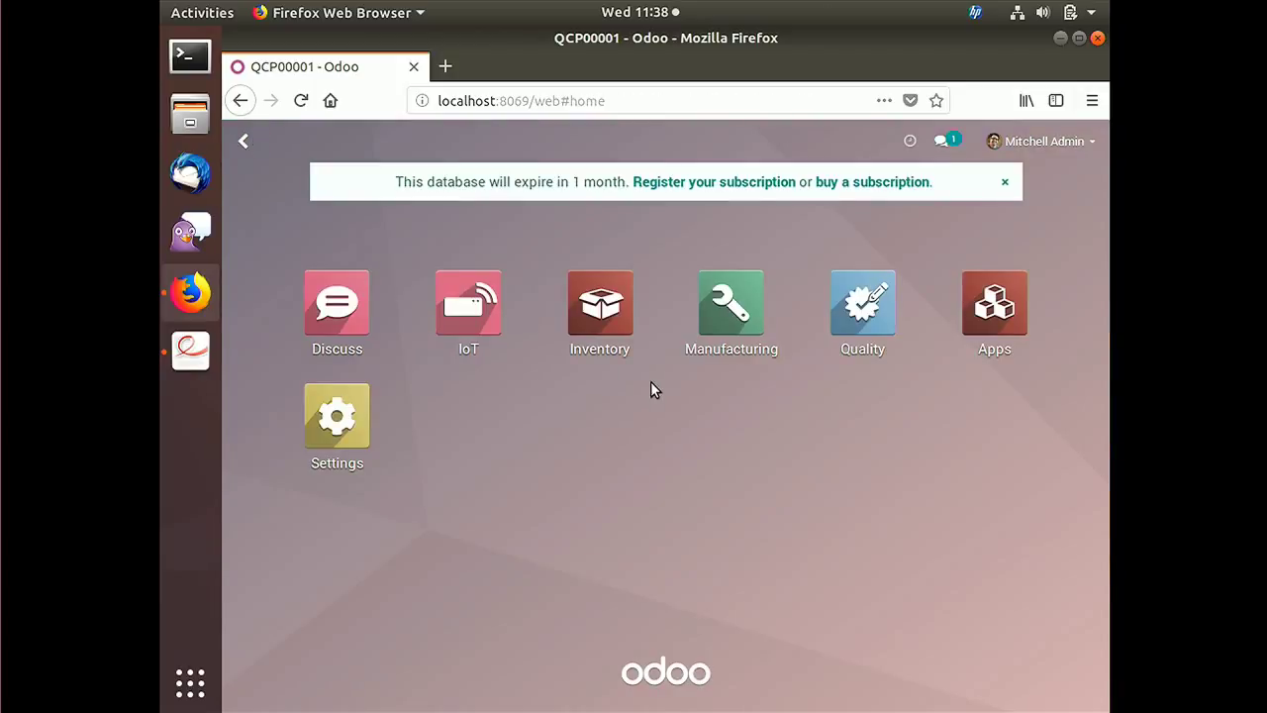
Step: Add the Product Label (ZPL) product.product report to the ZTC GK420d printer's reports
left_click(468, 307)
left_click(461, 150)
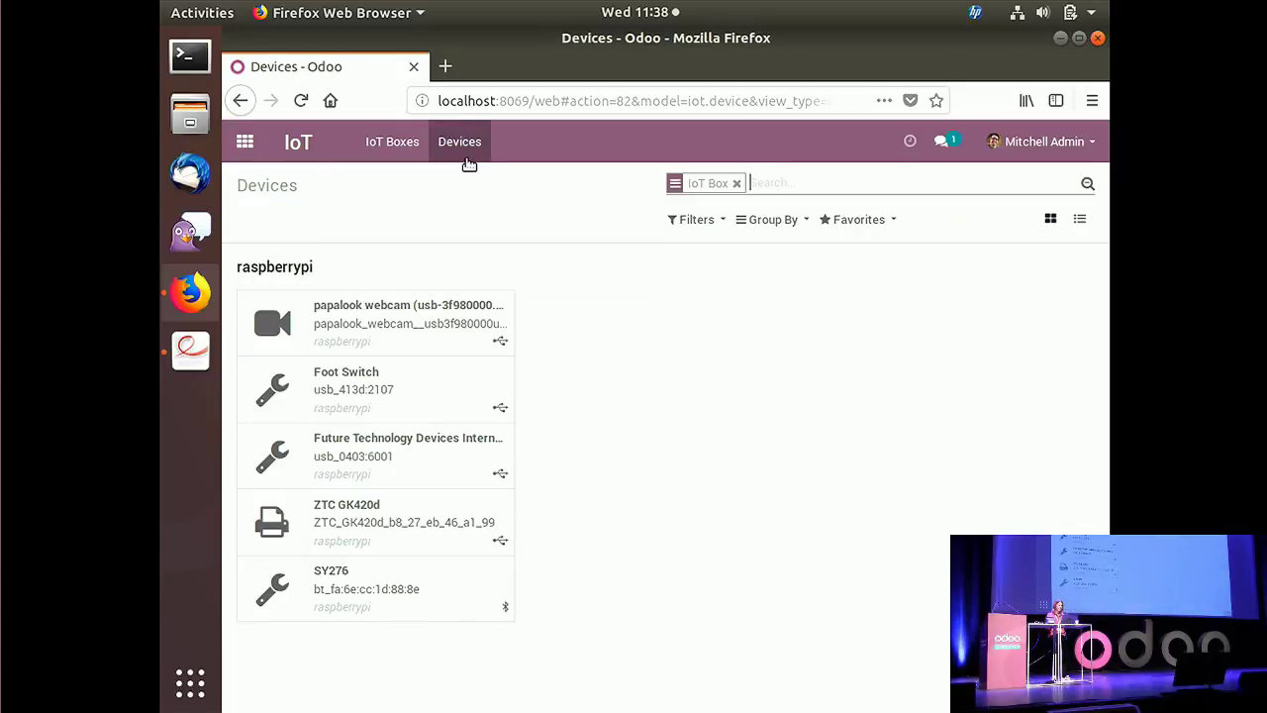
left_click(441, 522)
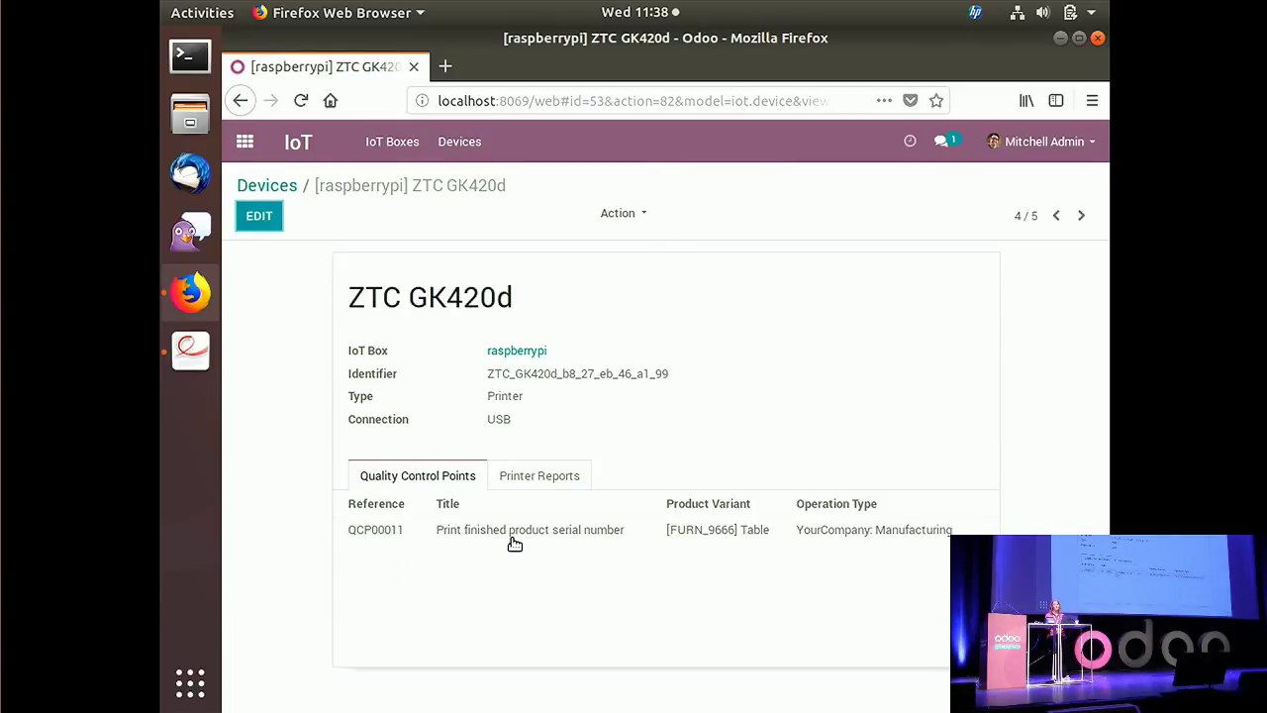
left_click(537, 479)
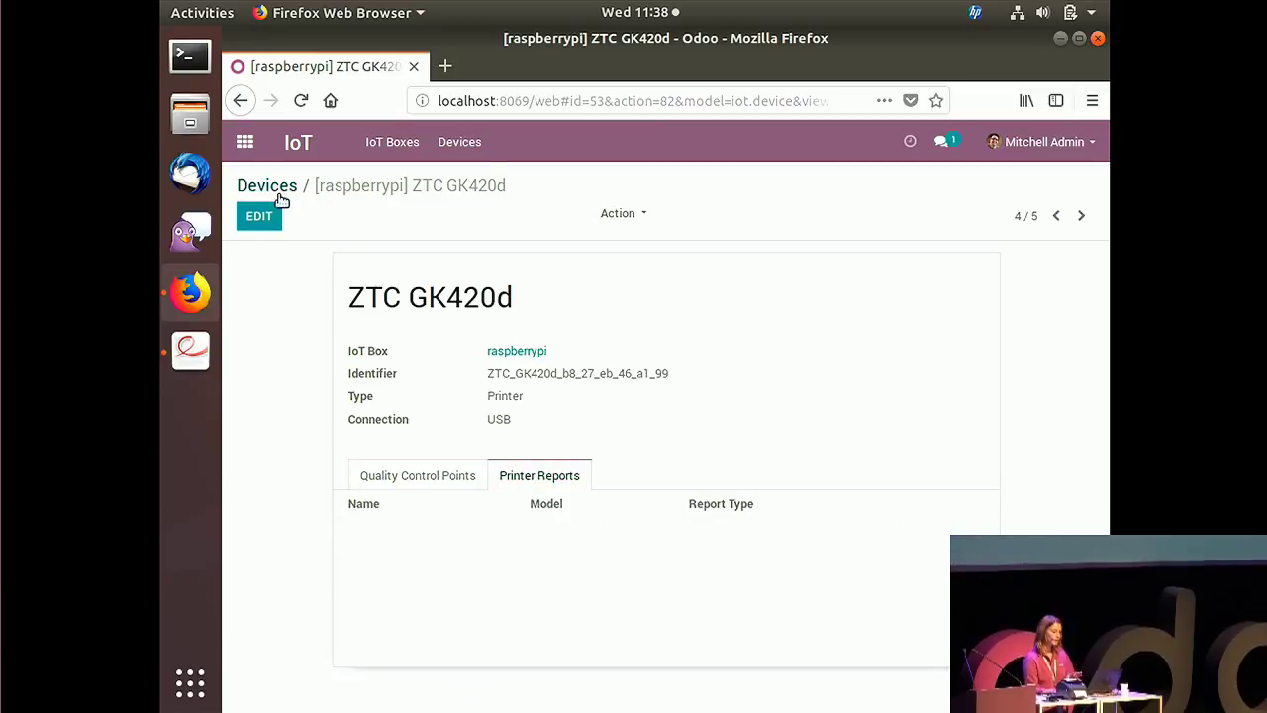
left_click(260, 216)
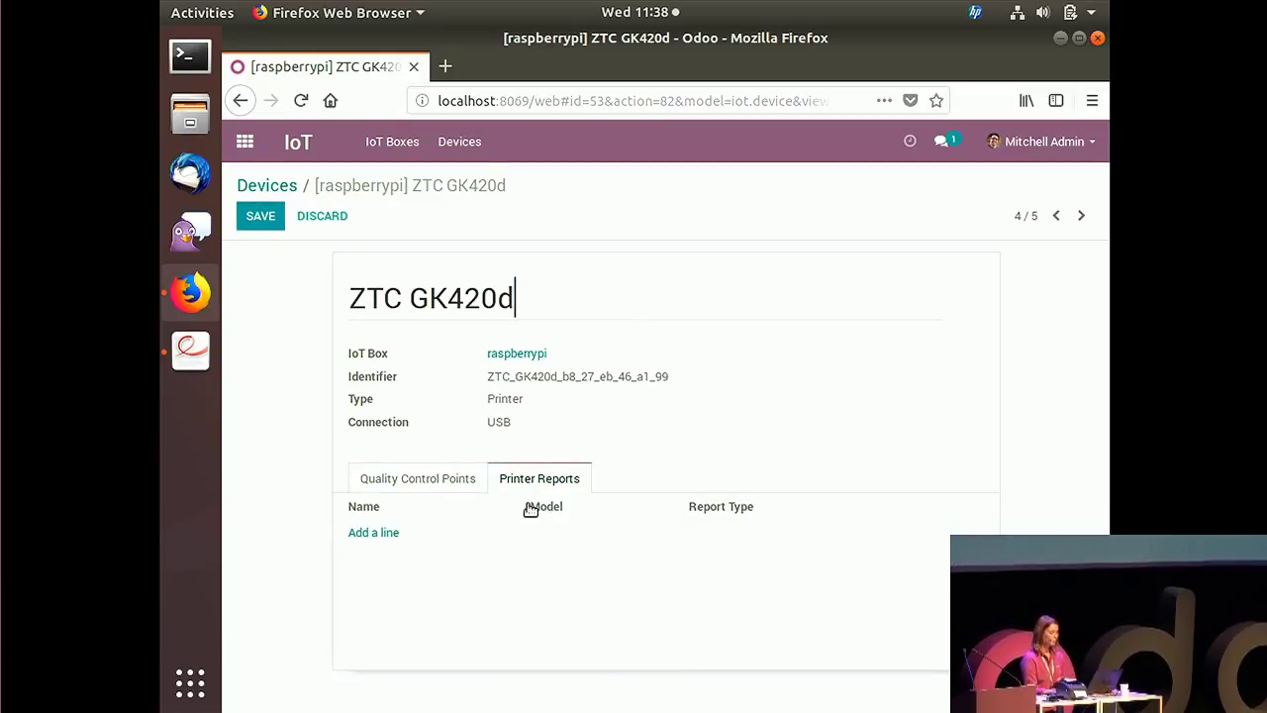
left_click(380, 532)
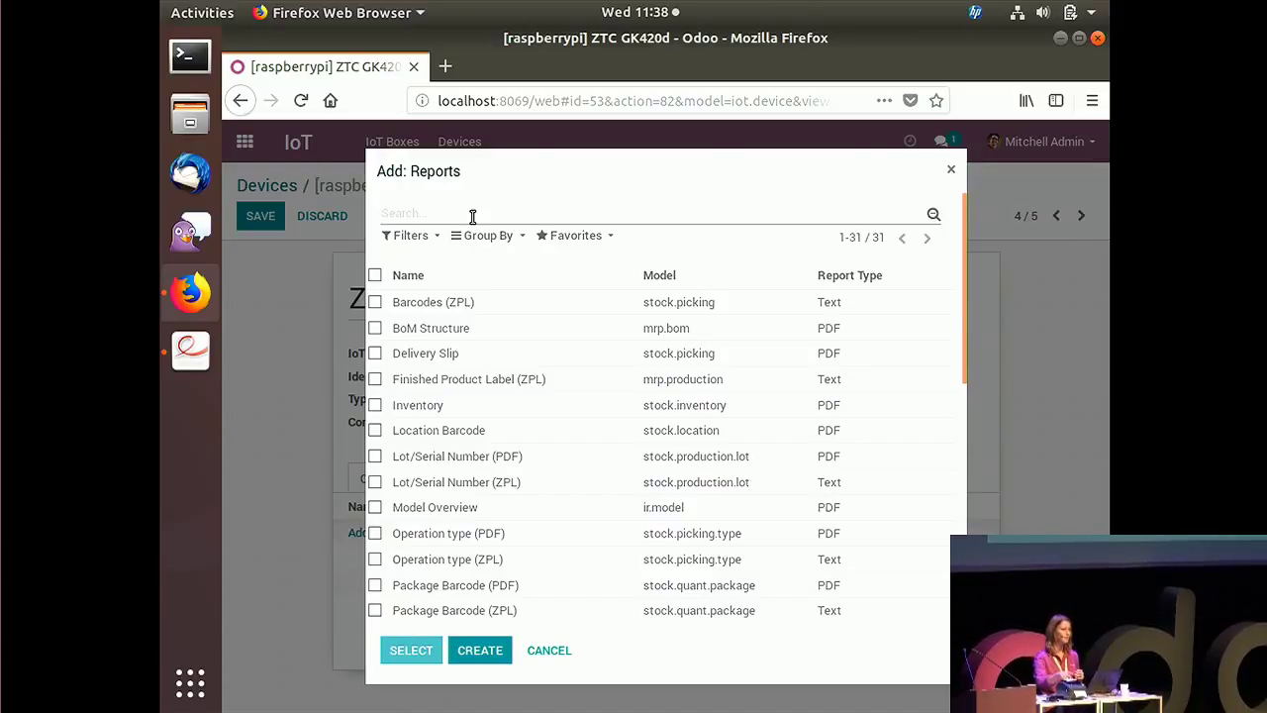
type("product")
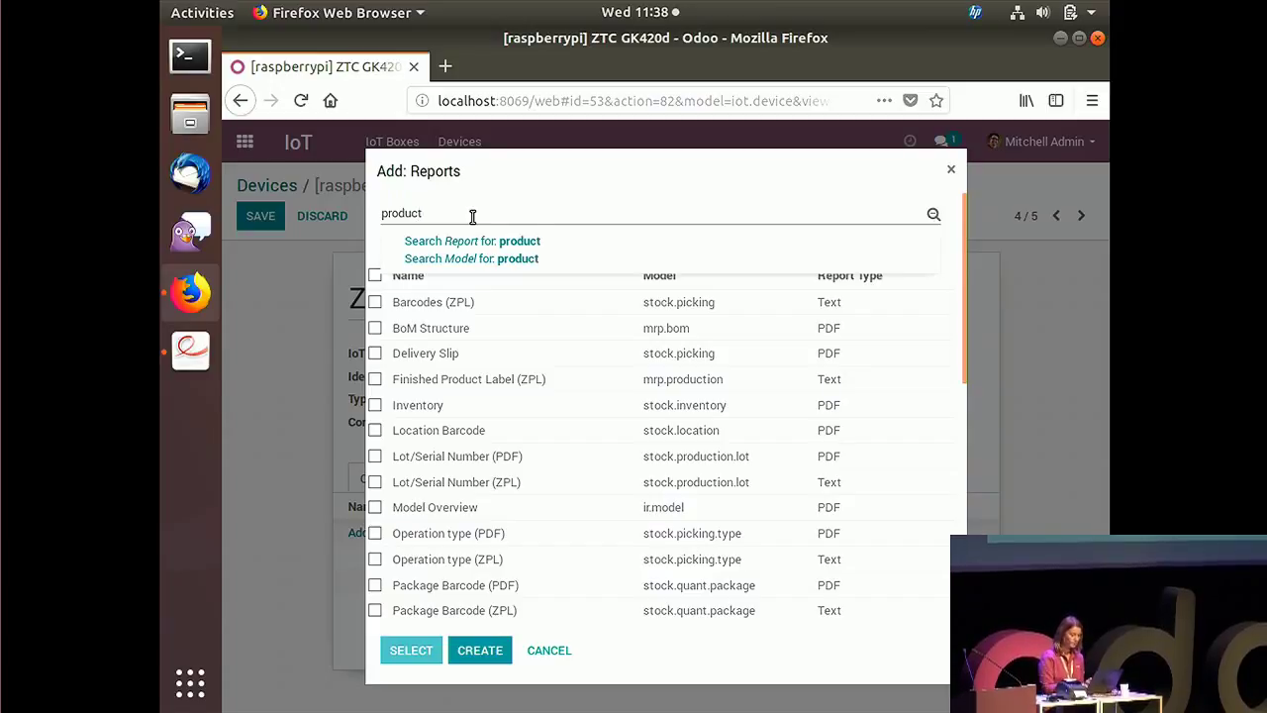
key("Return")
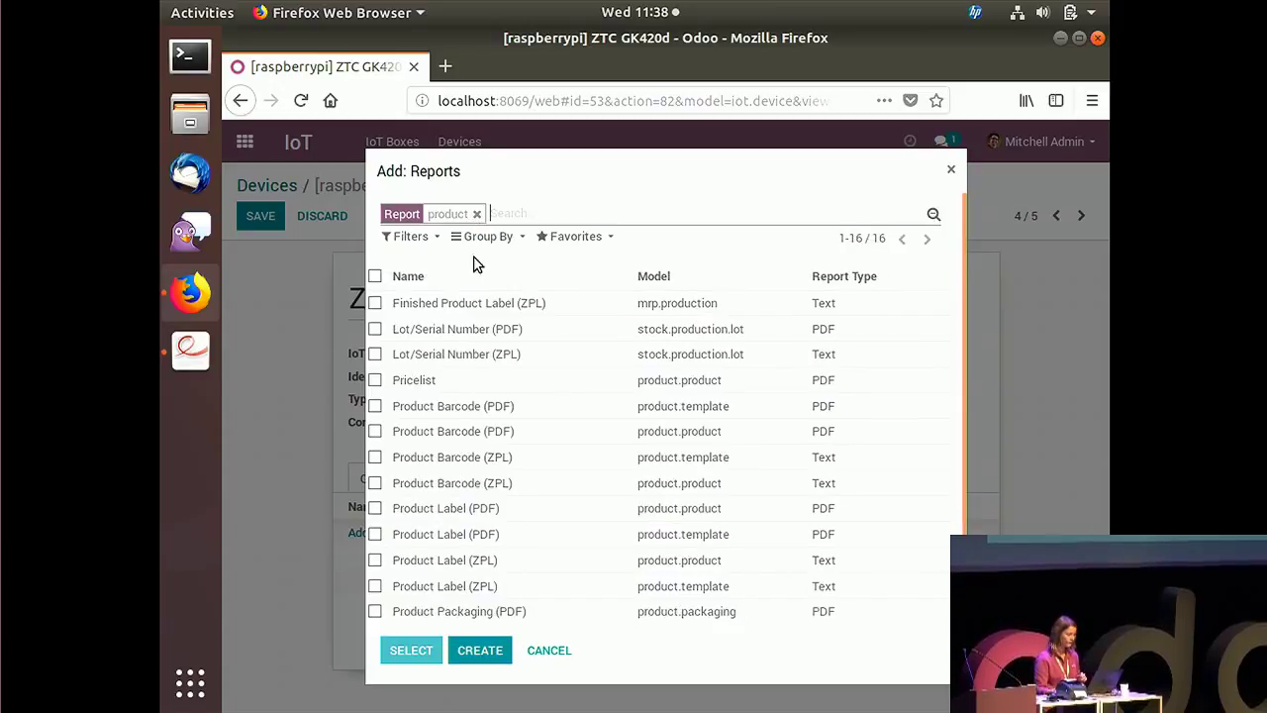
left_click(559, 568)
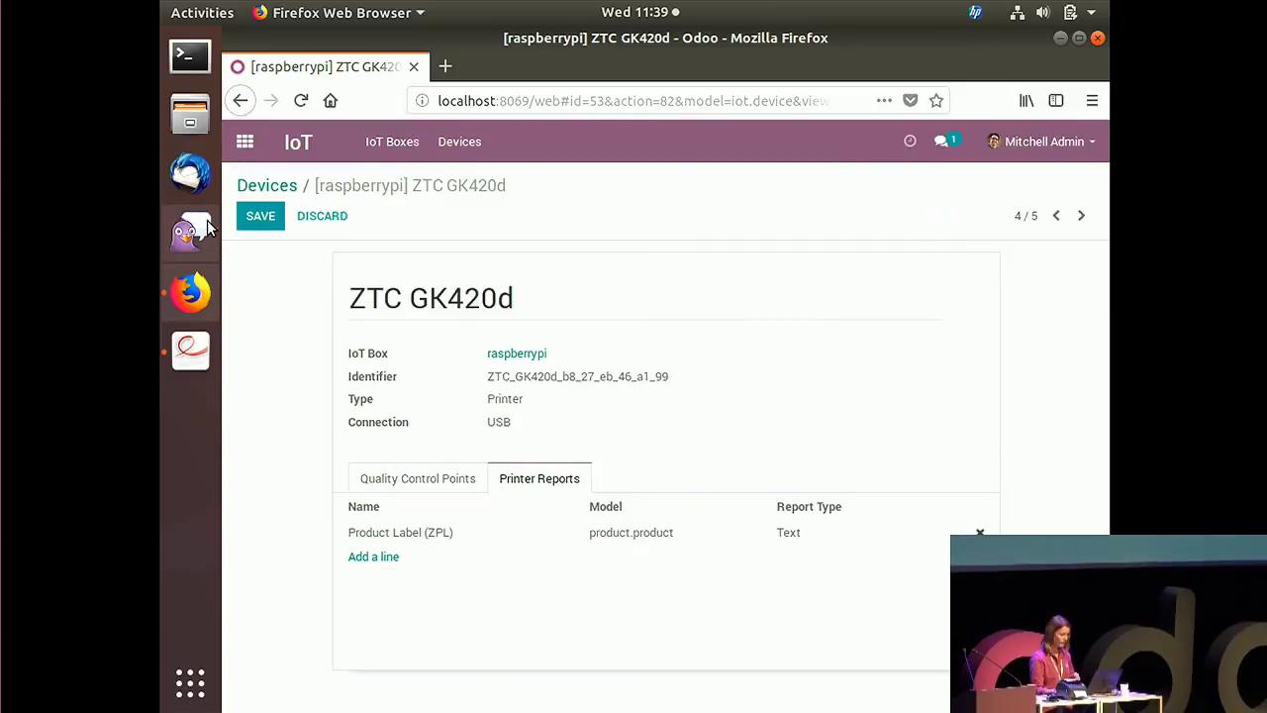
left_click(262, 215)
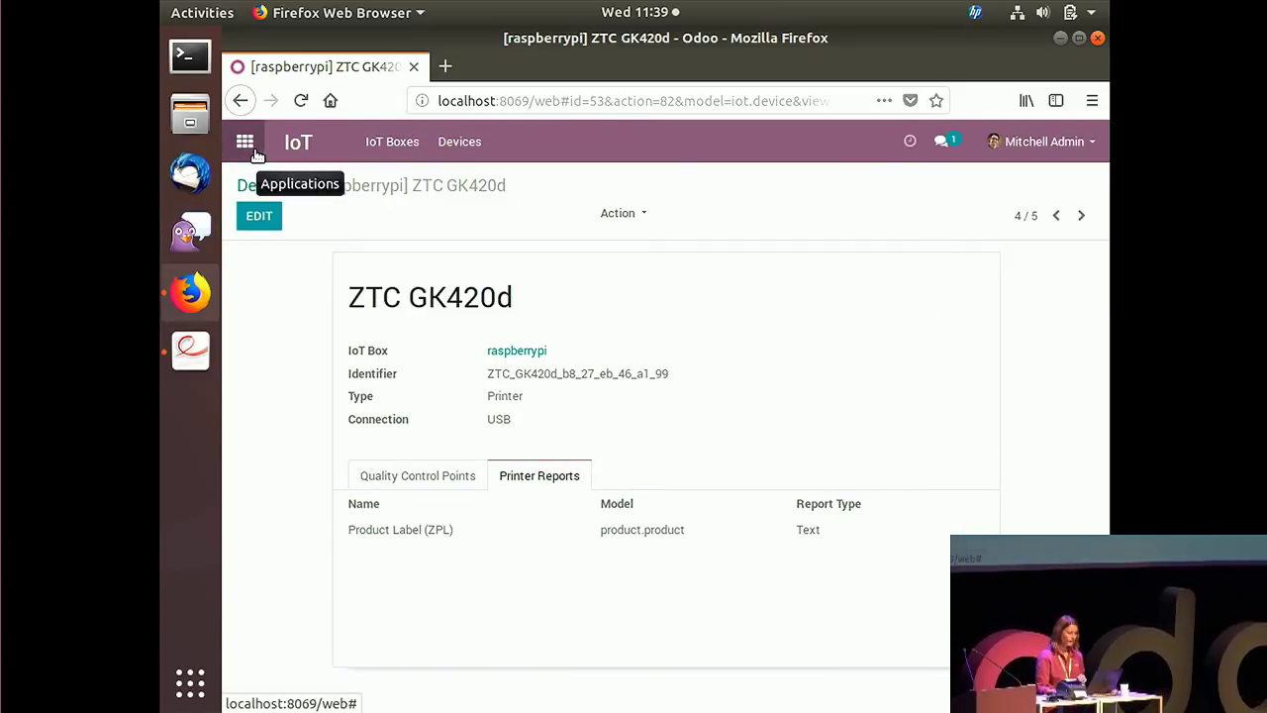
Step: Open the IoT Triggers of work center Assembly Line 1's settings in Manufacturing
left_click(244, 142)
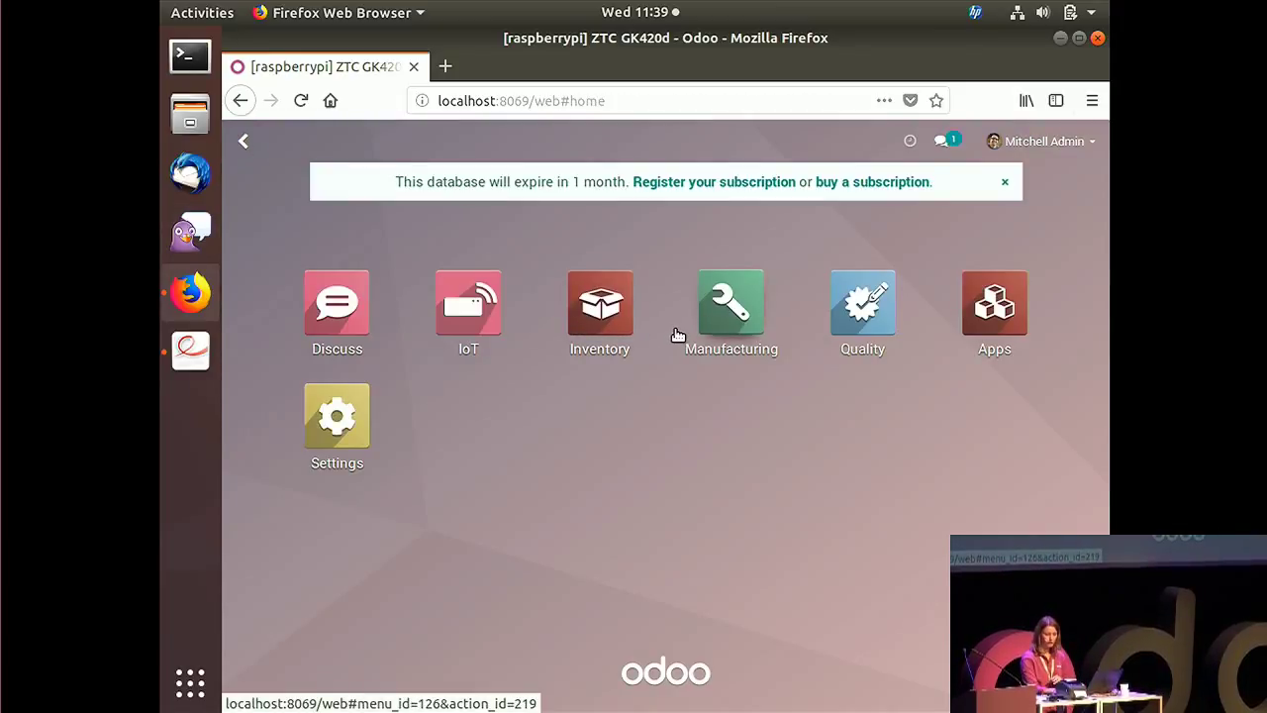
left_click(715, 329)
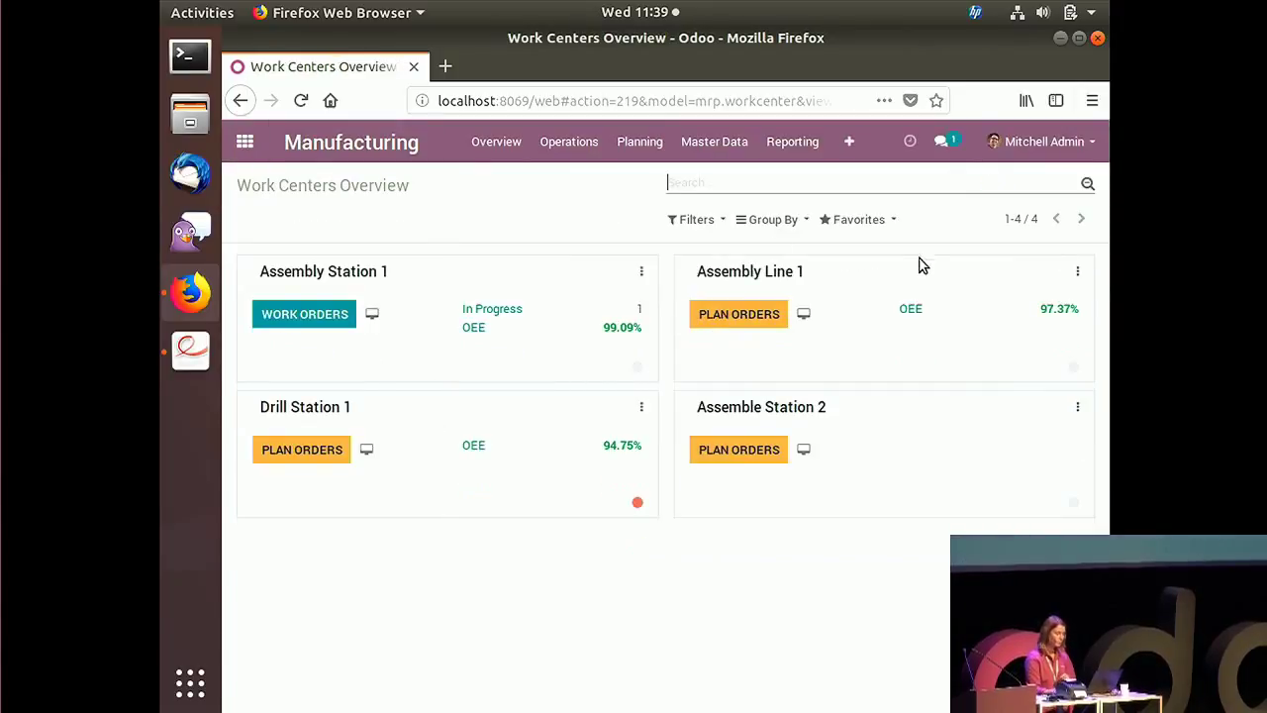
left_click(1082, 273)
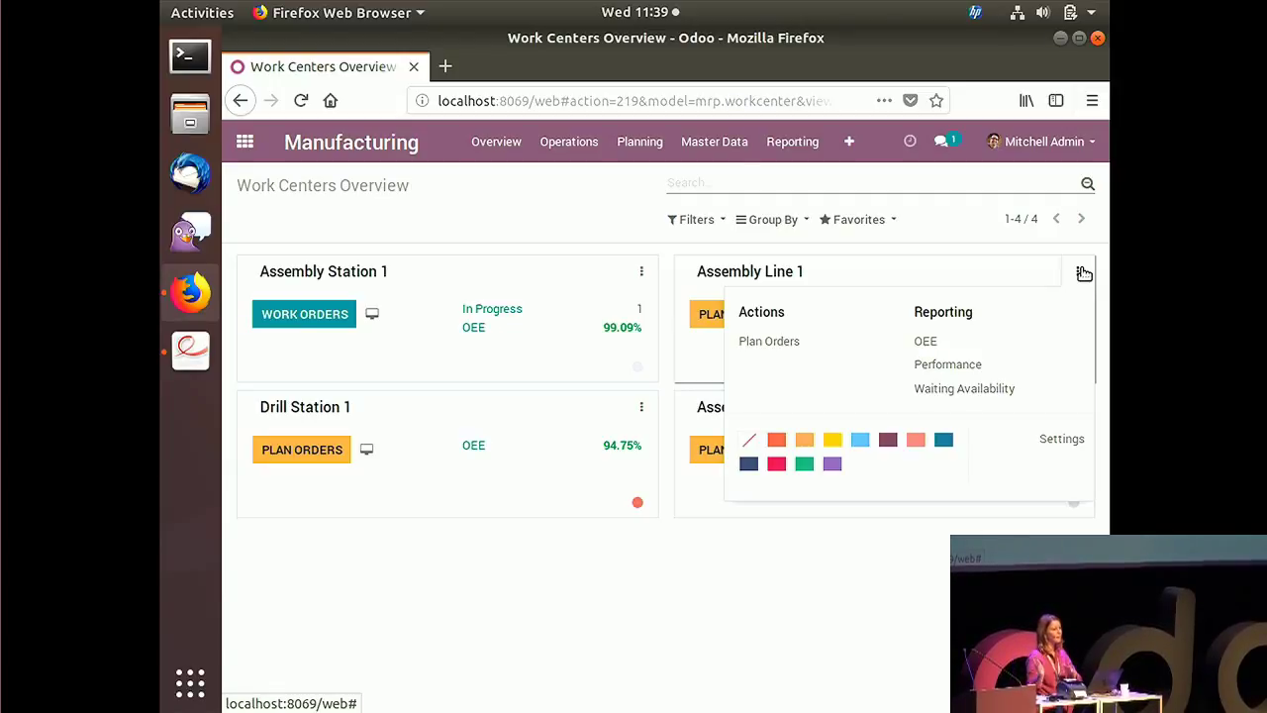
left_click(1077, 438)
left_click(534, 473)
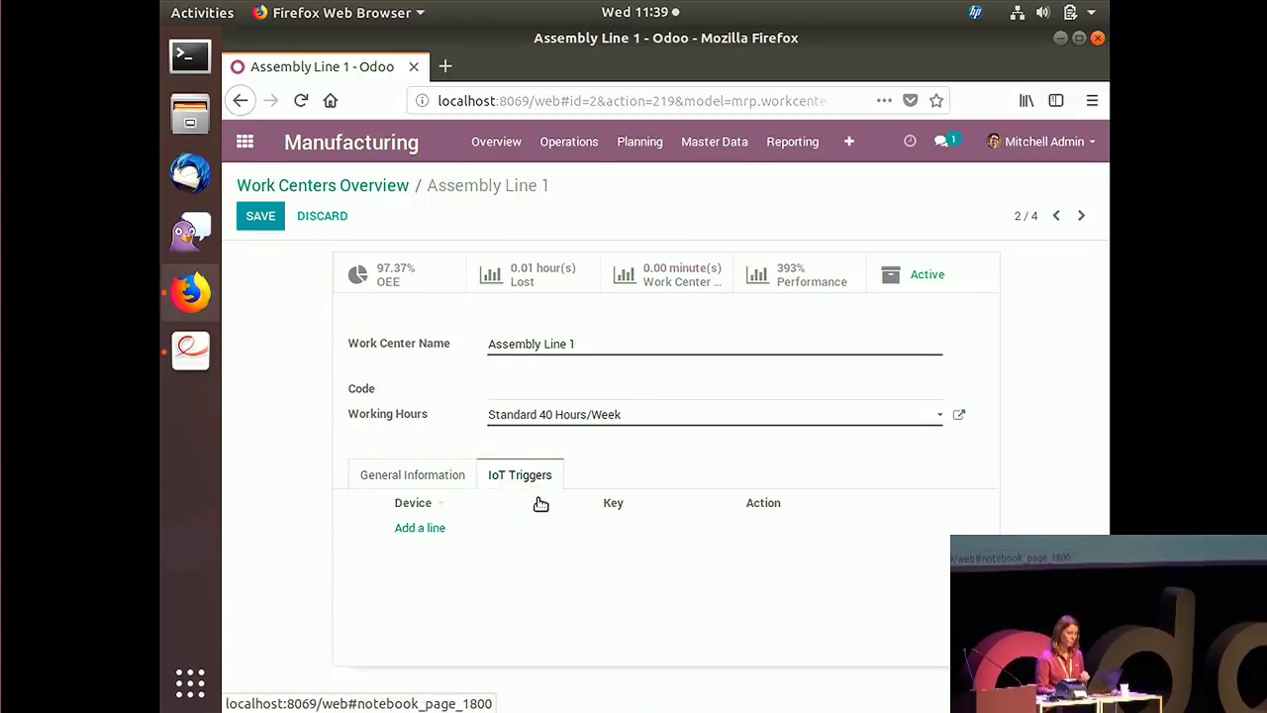
Step: Add a Foot Switch trigger with key b performing Next, and save the work center
left_click(428, 526)
left_click(445, 534)
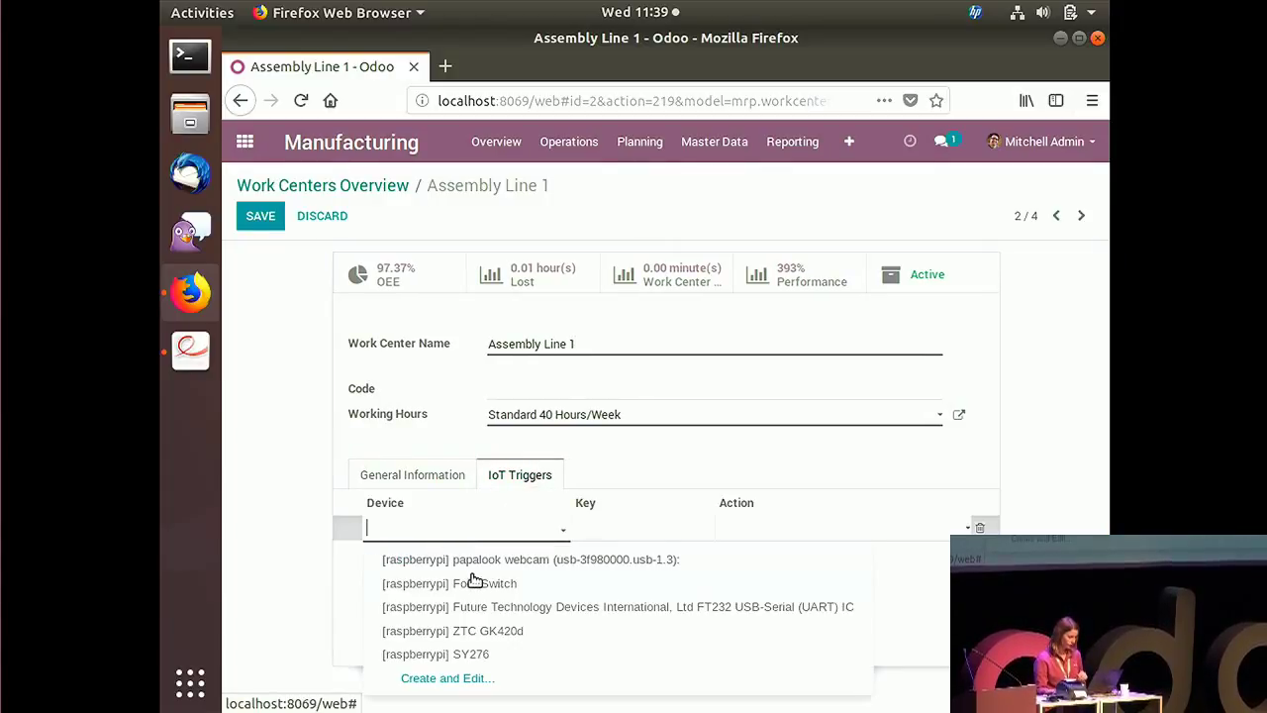
left_click(465, 580)
left_click(623, 535)
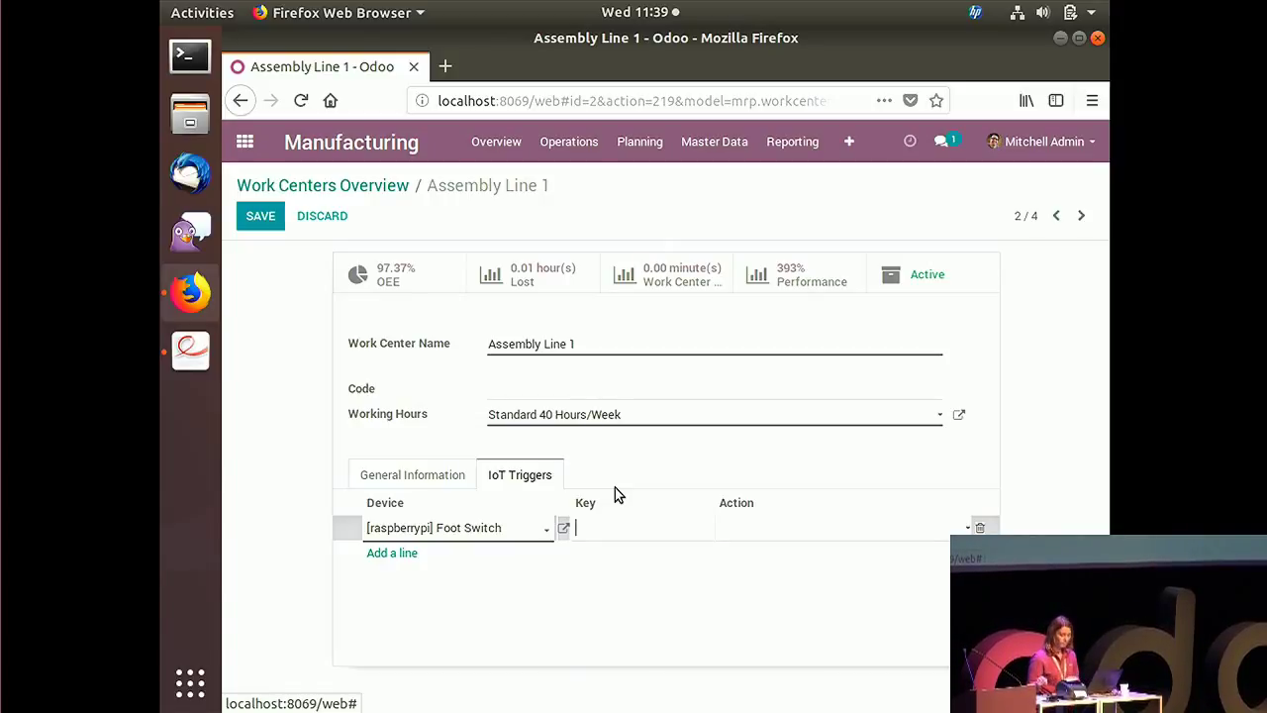
type("b")
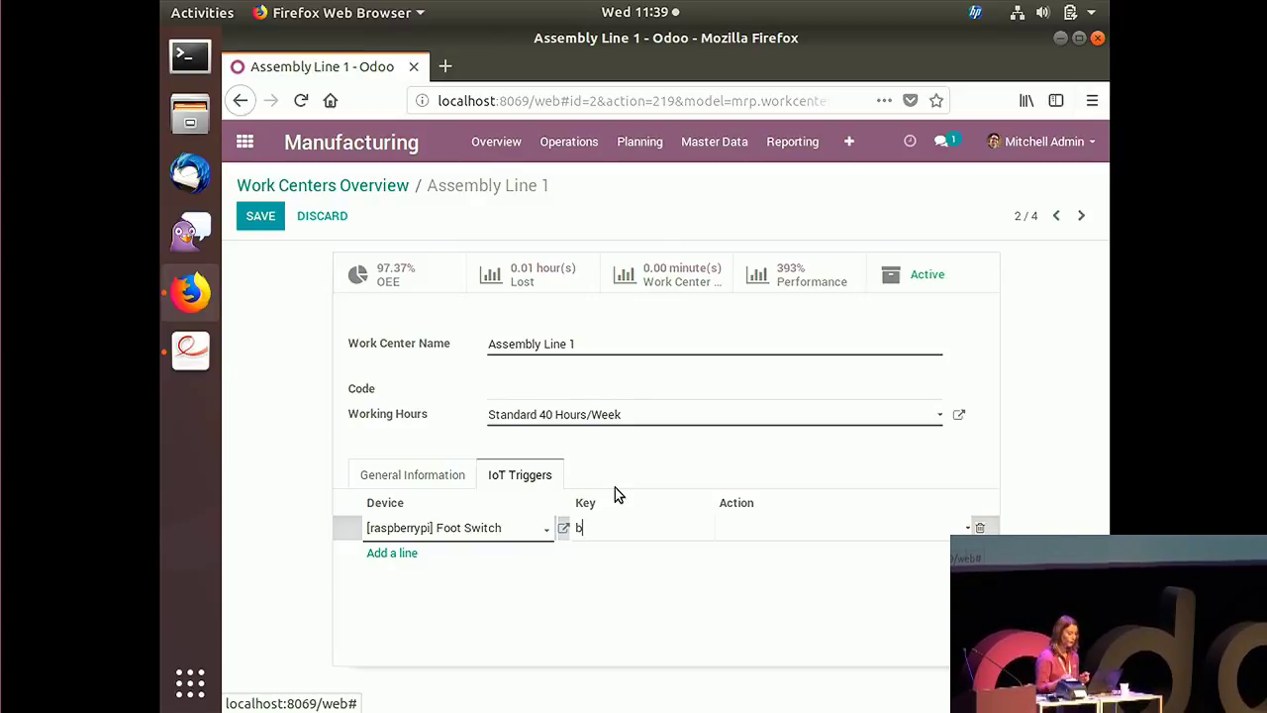
left_click(773, 530)
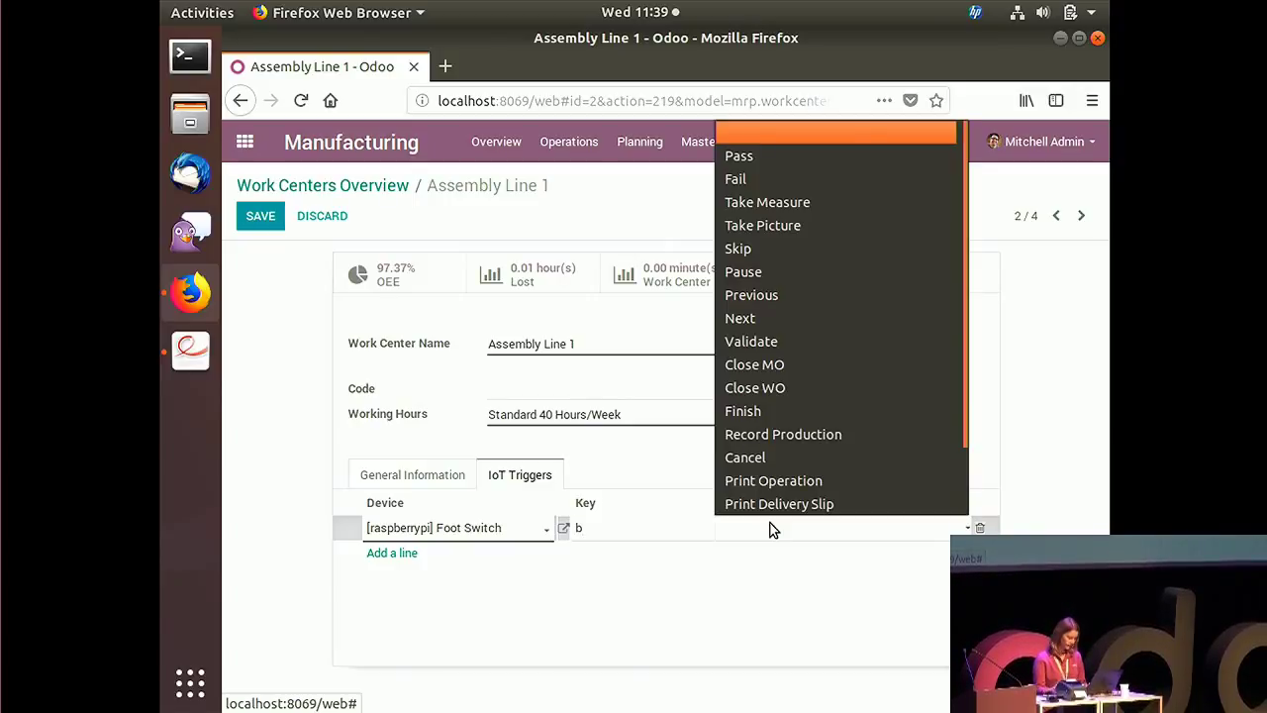
left_click(754, 322)
left_click(260, 222)
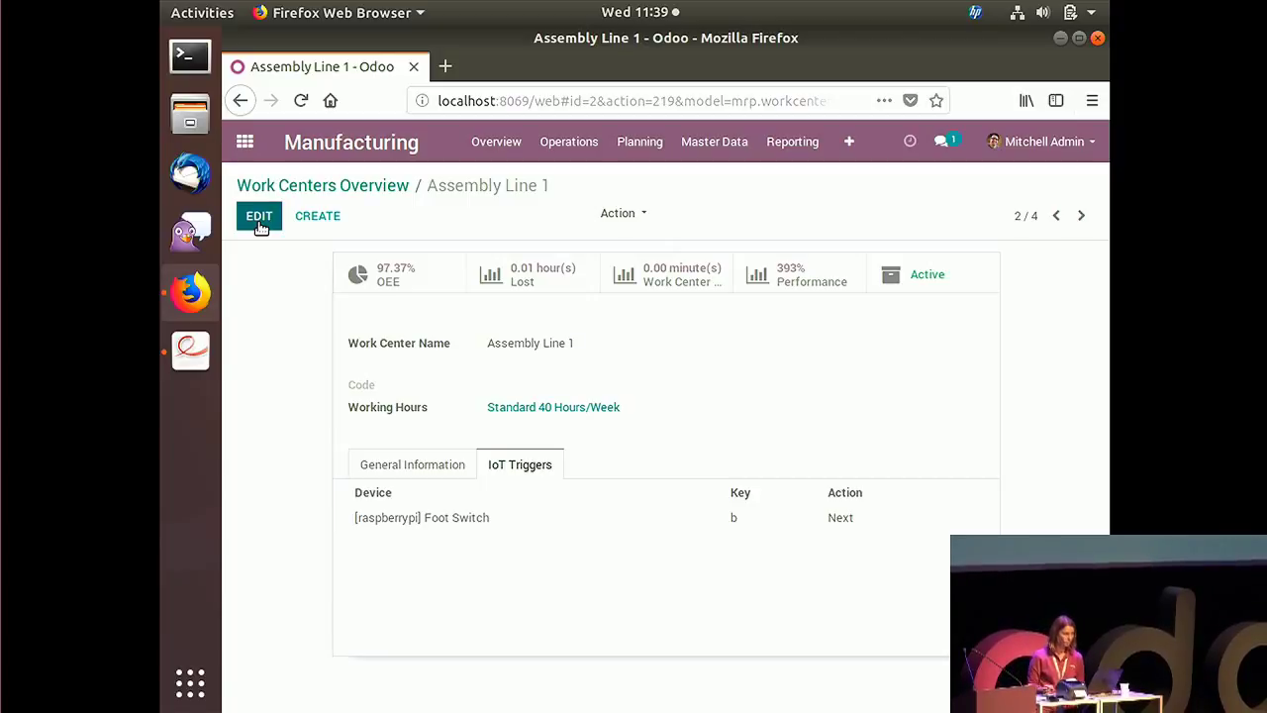
left_click(245, 142)
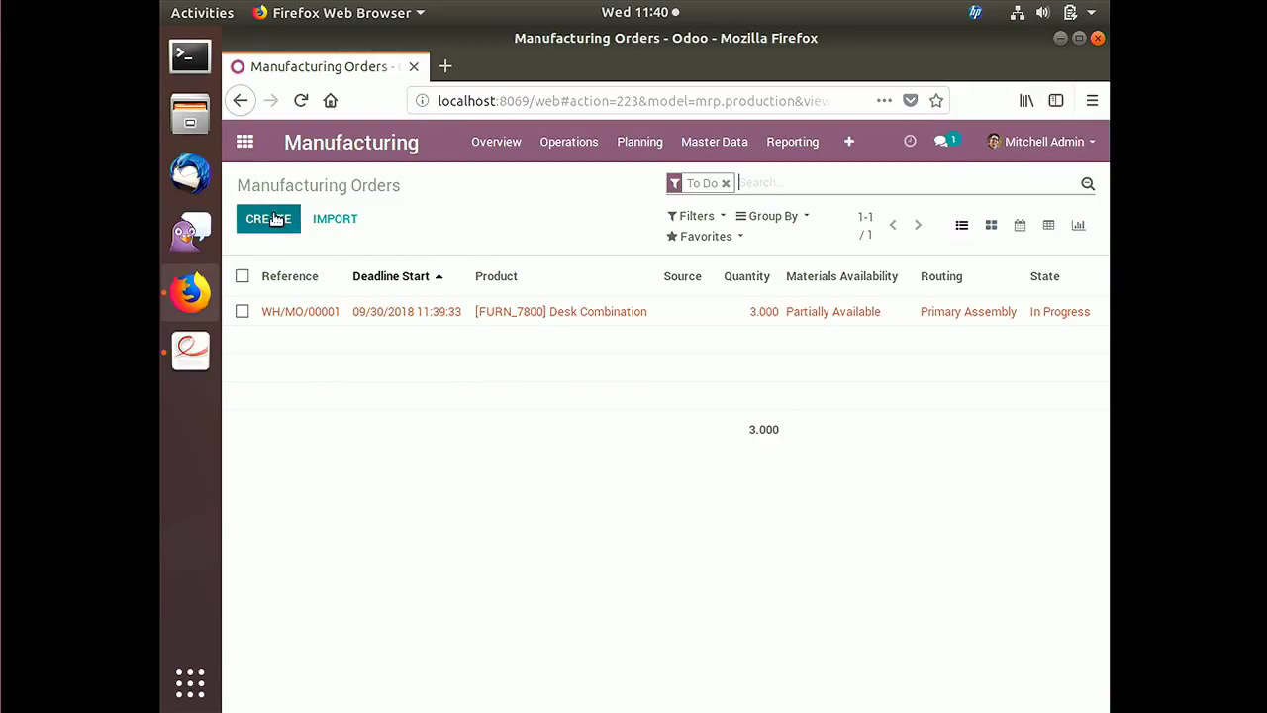
Step: Create a manufacturing order for one [FURN_9666] Table, save it as WH/MO/00015 and plan it
left_click(275, 219)
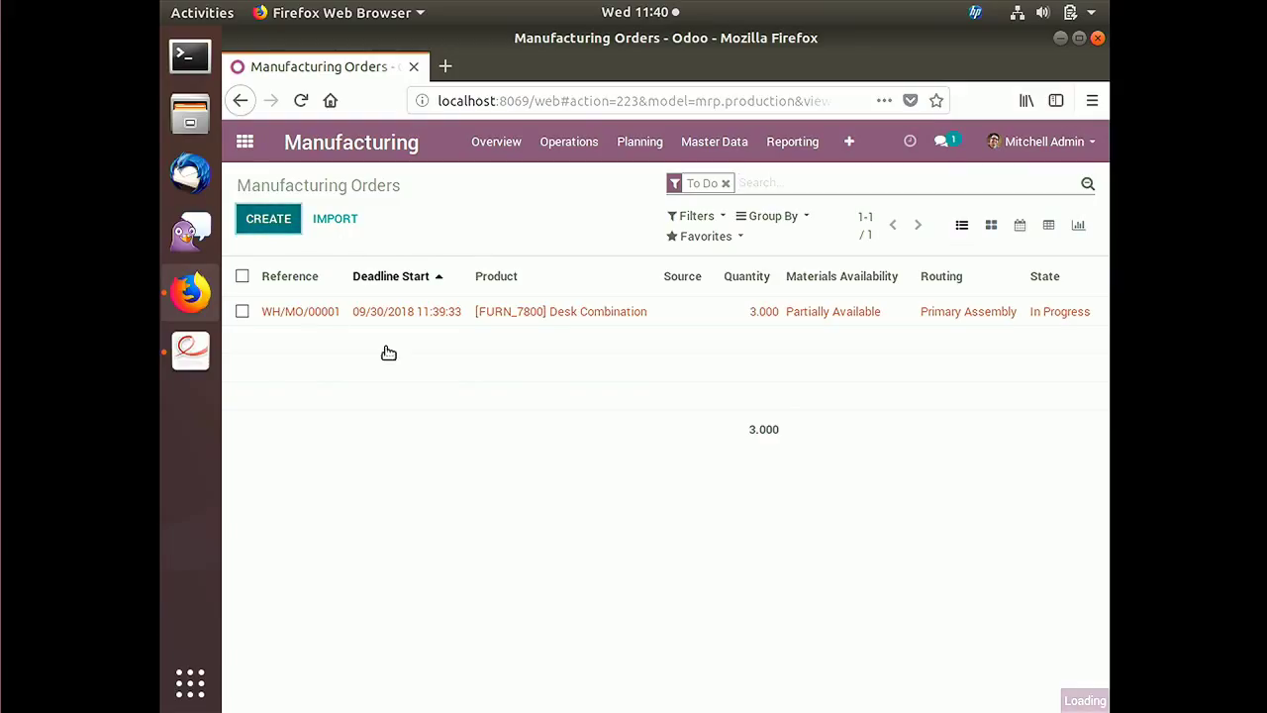
type("tab")
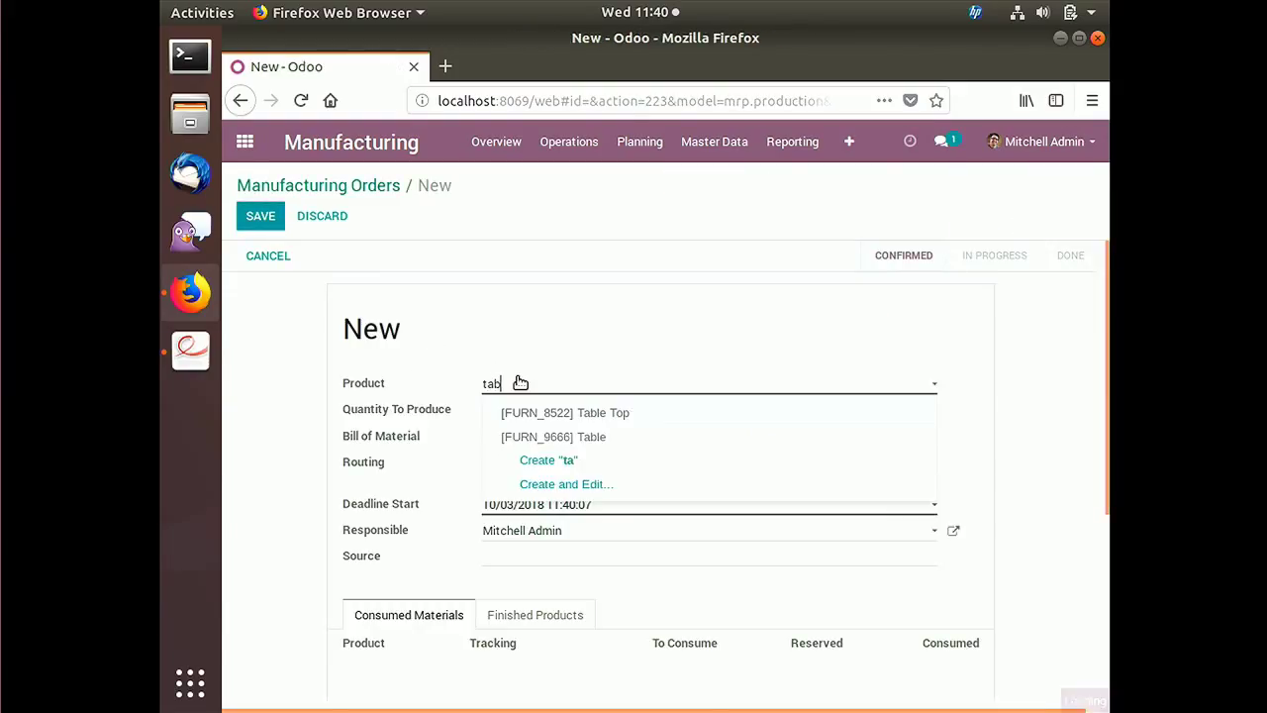
left_click(560, 436)
left_click(260, 216)
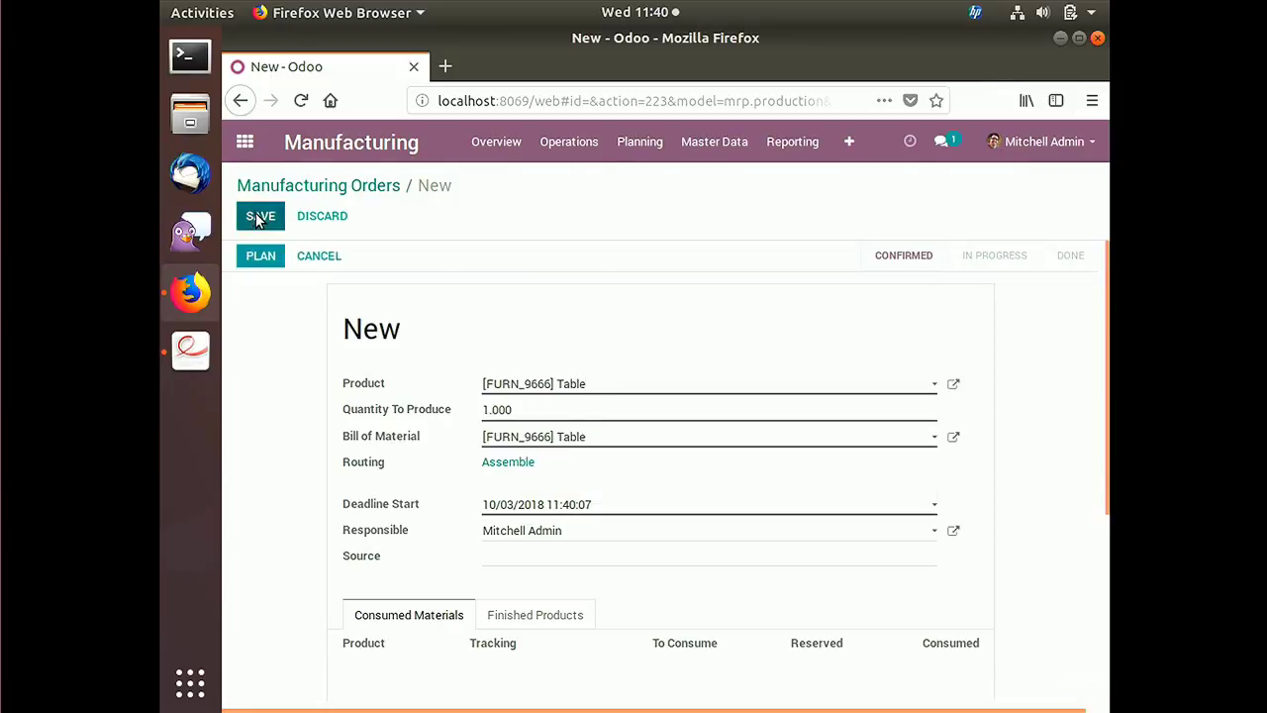
left_click(400, 260)
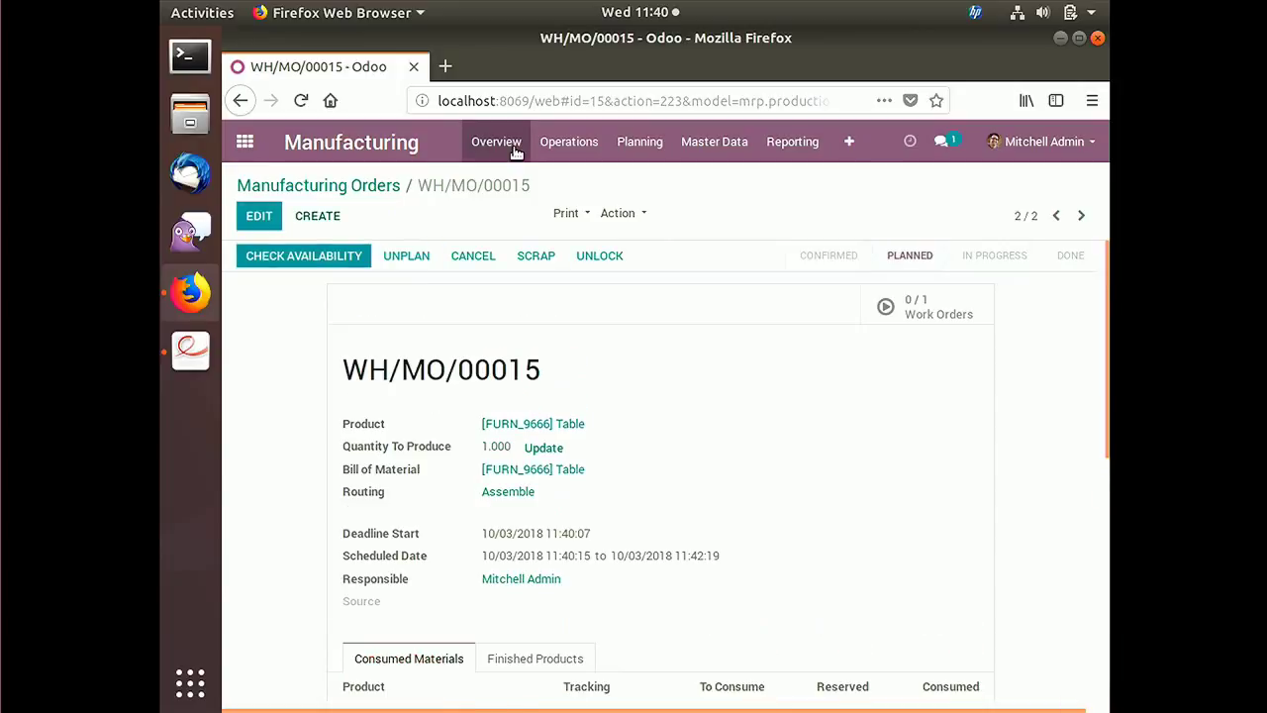
Step: Open the WH/MO/00015 work order from Assembly Line 1's work orders in Overview
left_click(496, 141)
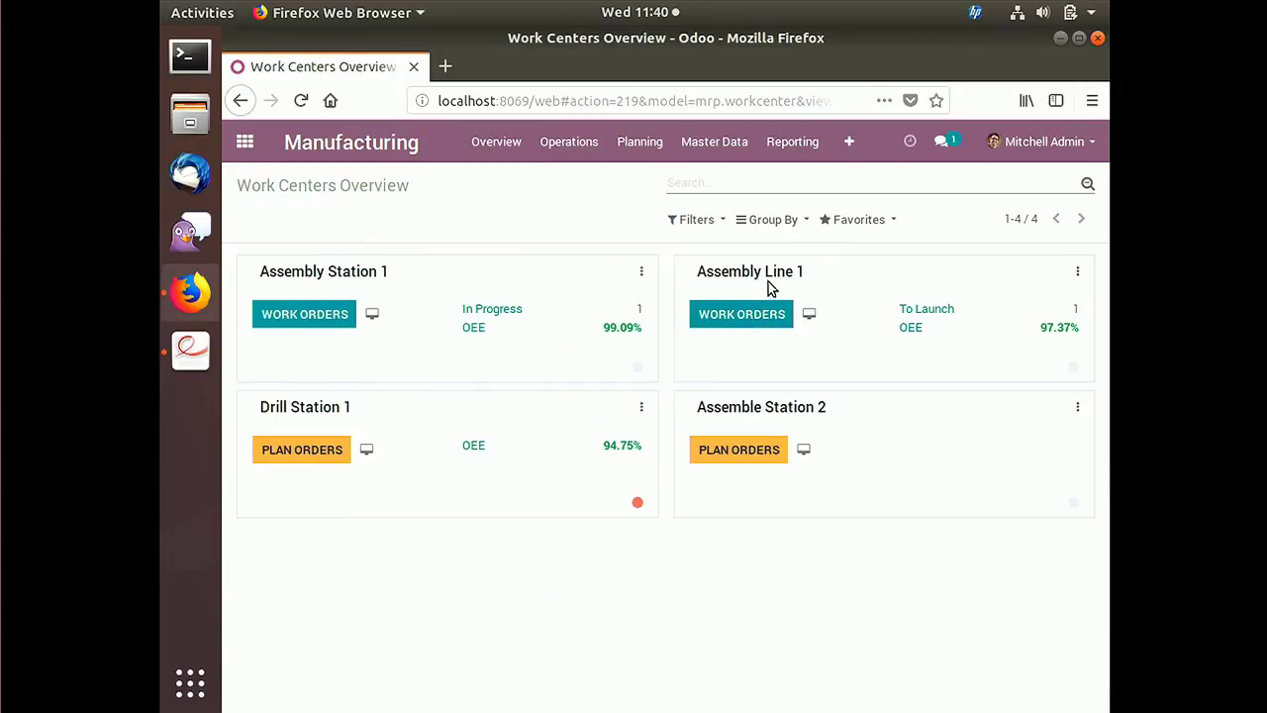
left_click(768, 314)
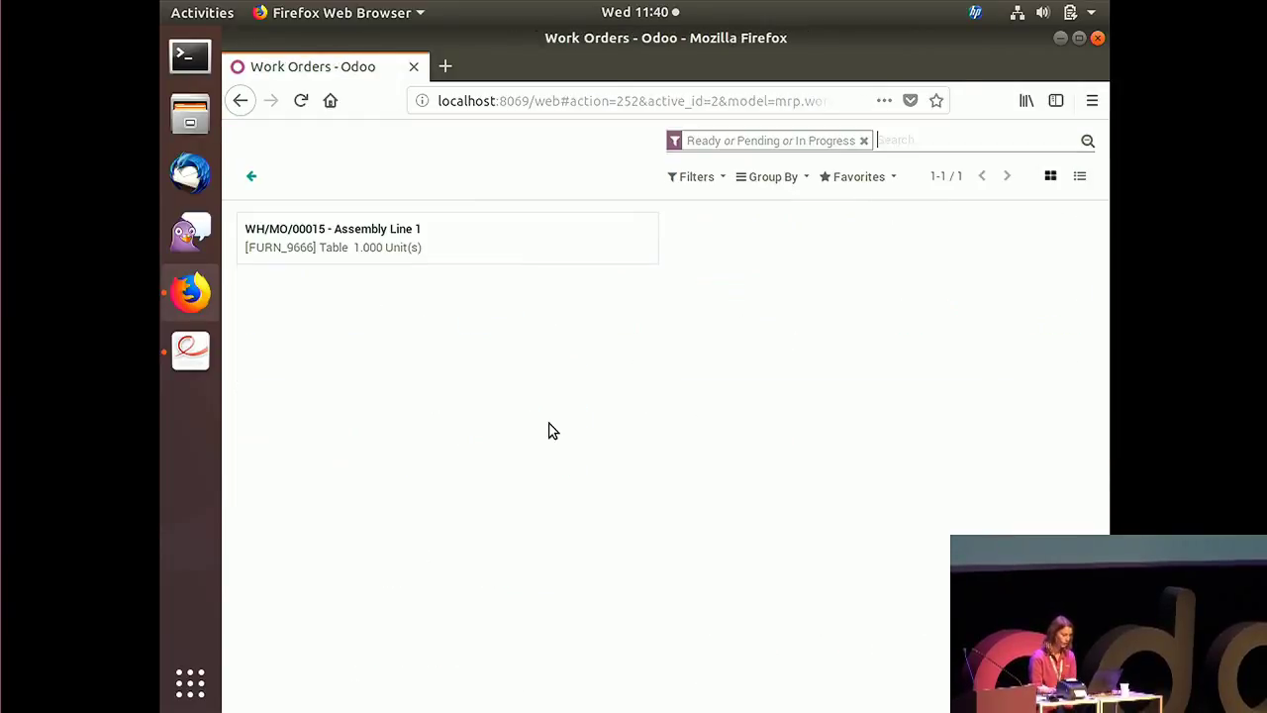
left_click(570, 263)
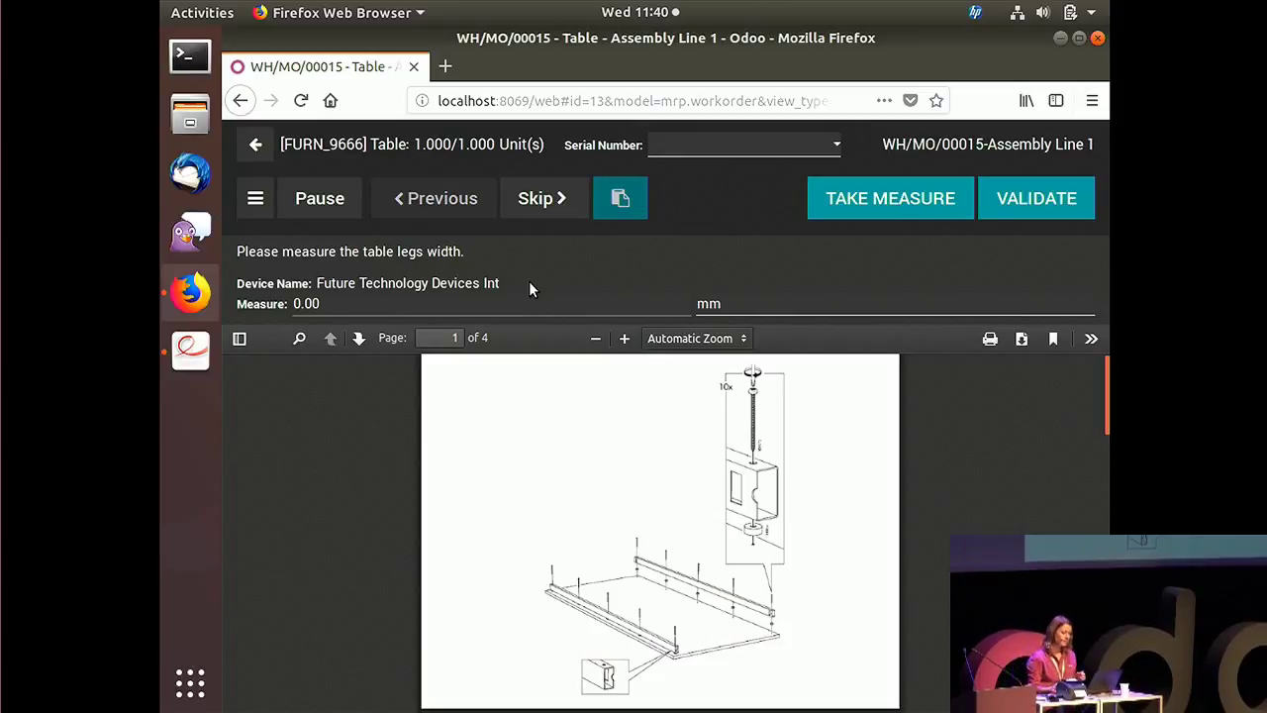
Step: Take the 69.13 mm table-leg width reading from the caliper and validate it
left_click(942, 198)
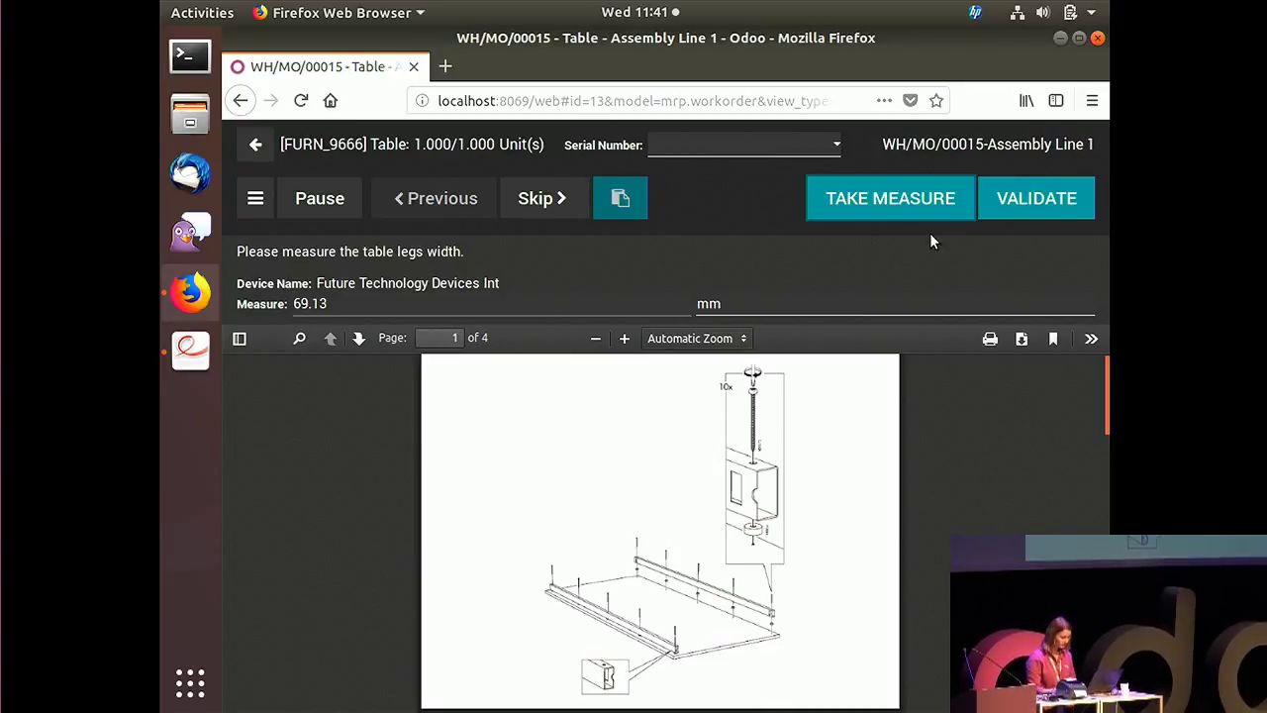
left_click(1006, 200)
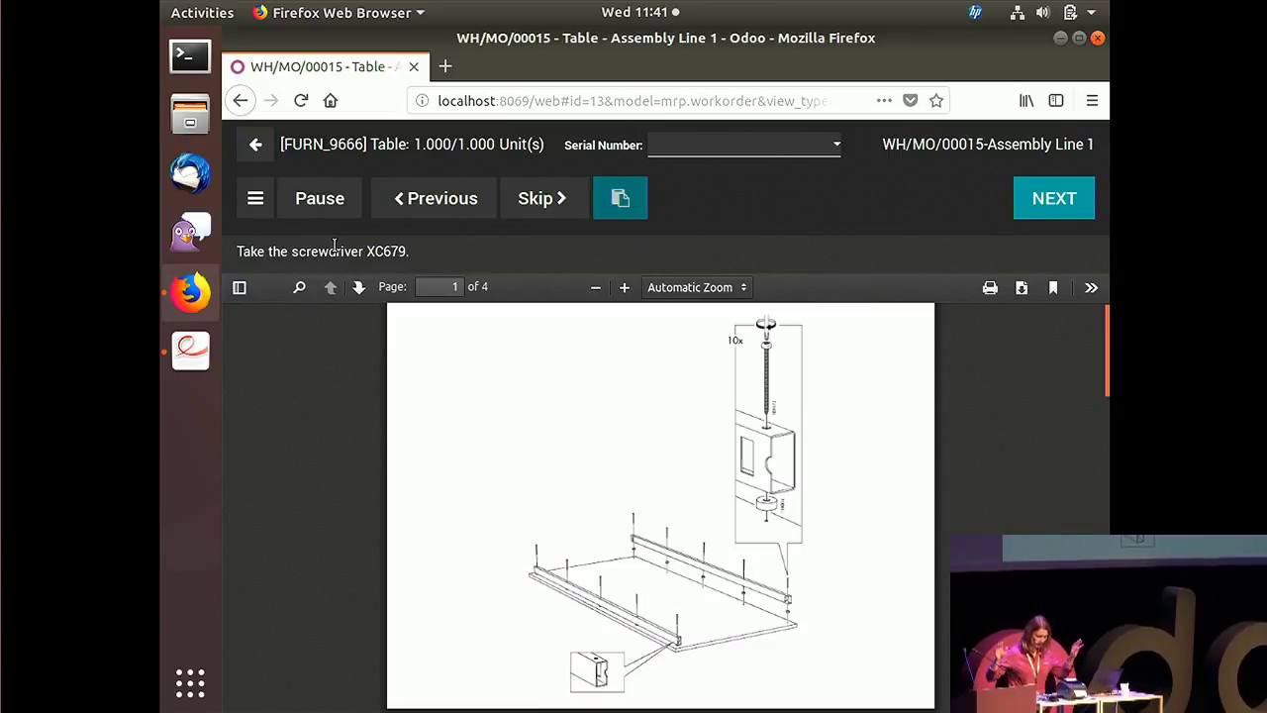
Step: Trigger Next twice to pass the screwdriver and leg-attaching steps
key("Return")
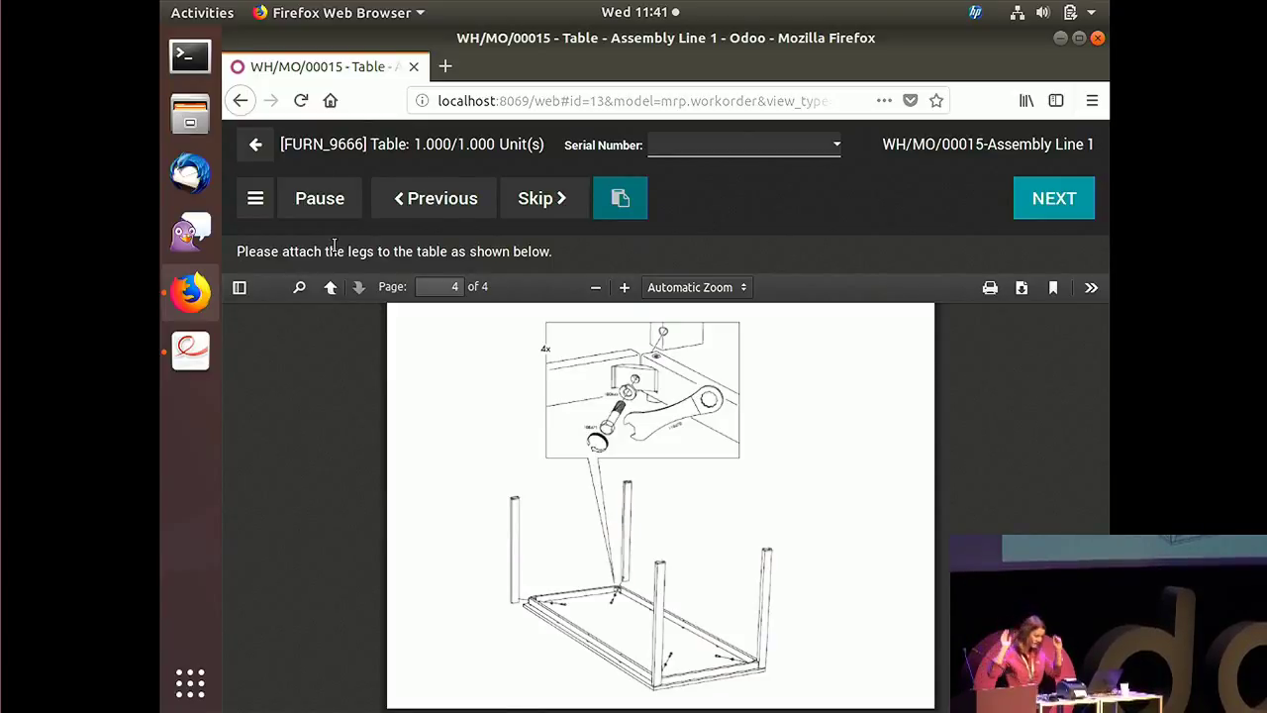
key("Return")
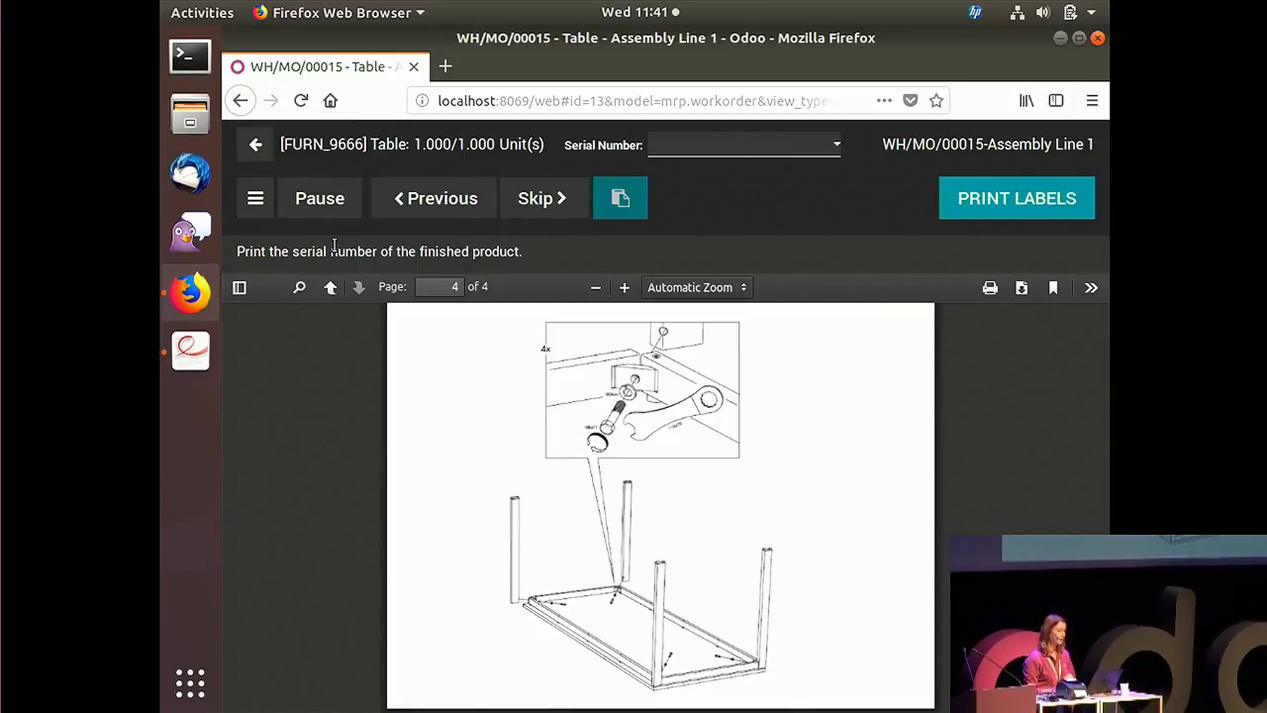
Step: Create serial number 0000012 for the table, print its label, and view the captured serial-number photo
left_click(743, 158)
left_click(739, 181)
left_click(401, 423)
left_click(970, 212)
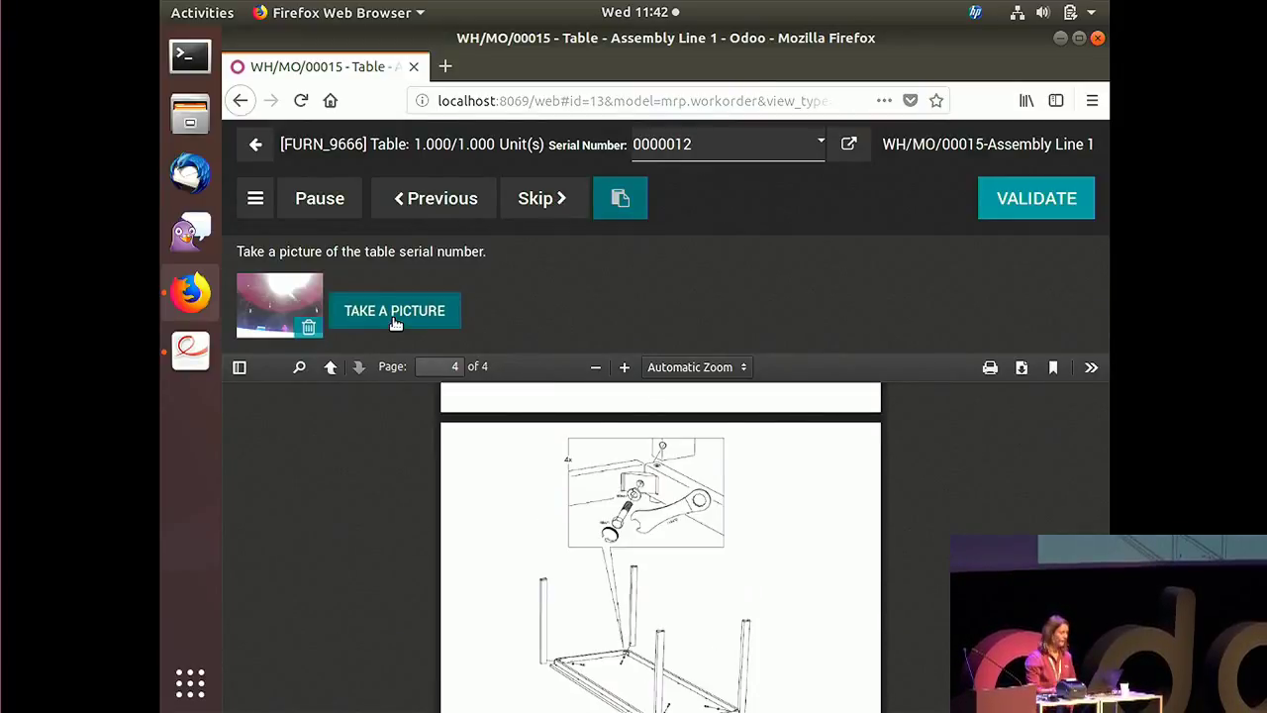
left_click(290, 306)
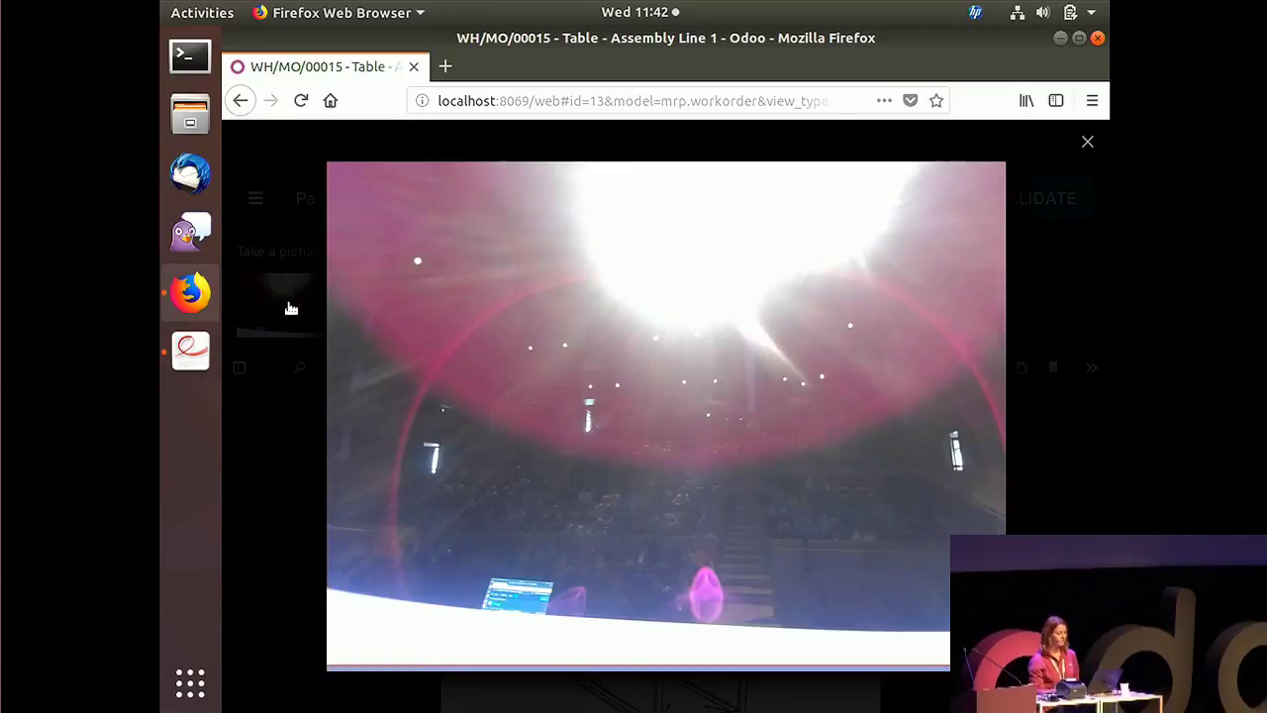